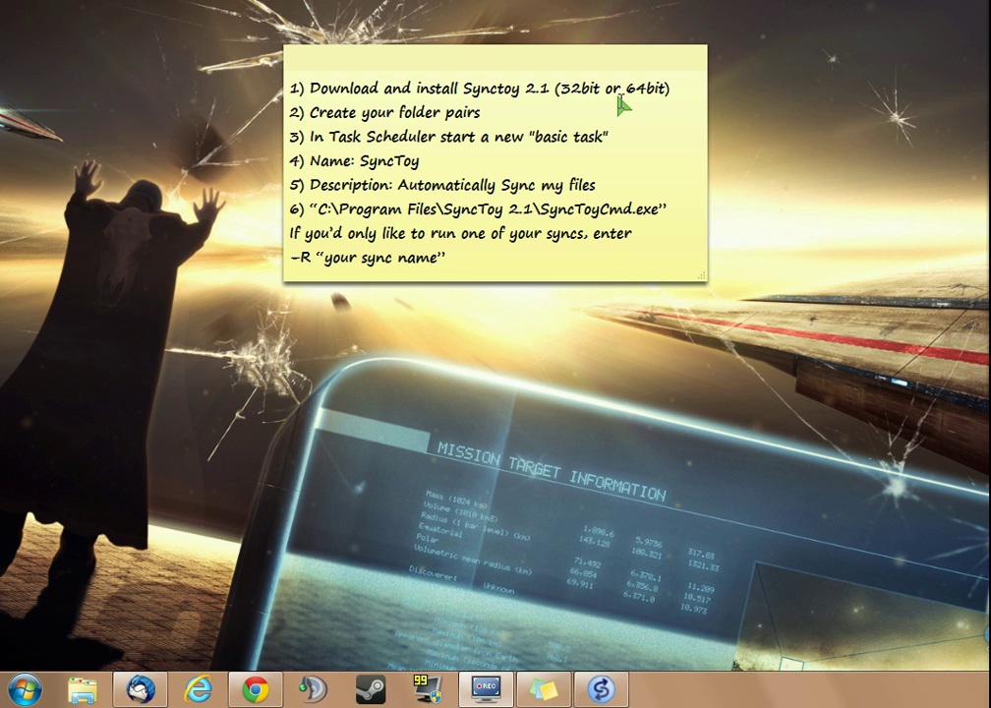
Point out the 64-bit installer on the SyncToy download page, then return to the desktop
{"action": "left_click", "coordinate": [255, 689]}
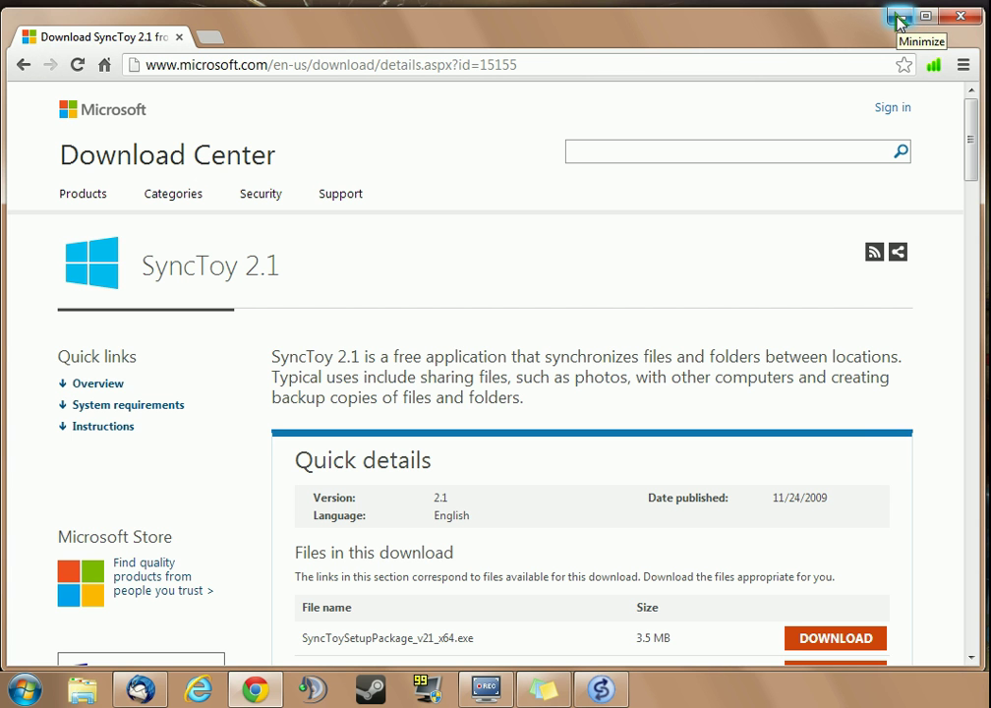
{"action": "scroll", "coordinate": [906, 537], "scroll_direction": "down", "scroll_amount": 3}
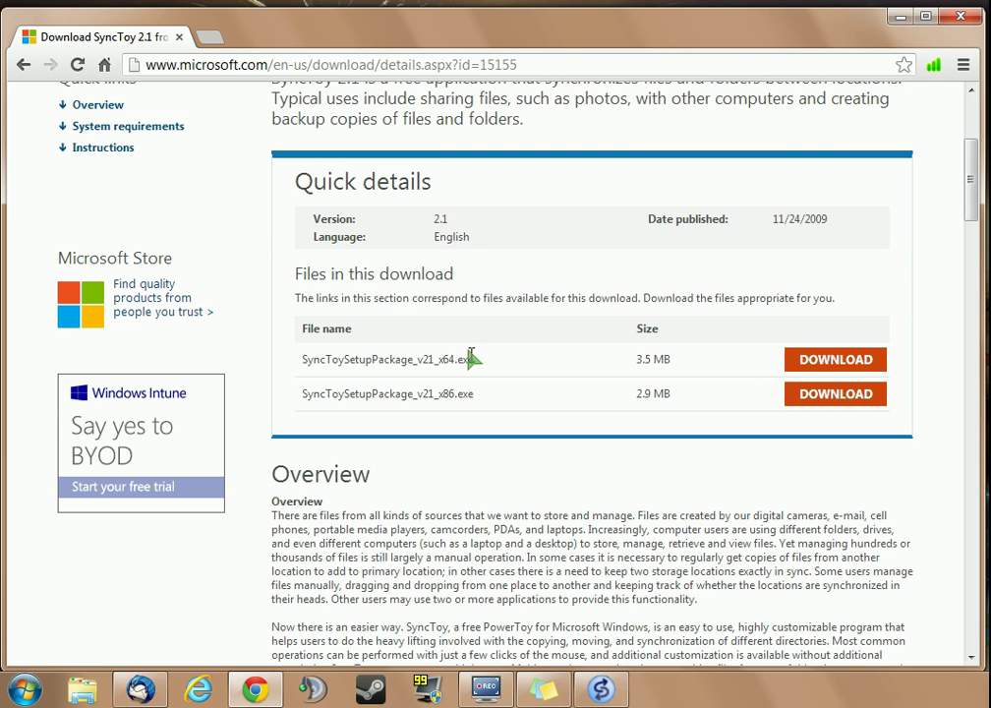
{"action": "left_click_drag", "start_coordinate": [439, 360], "coordinate": [455, 394]}
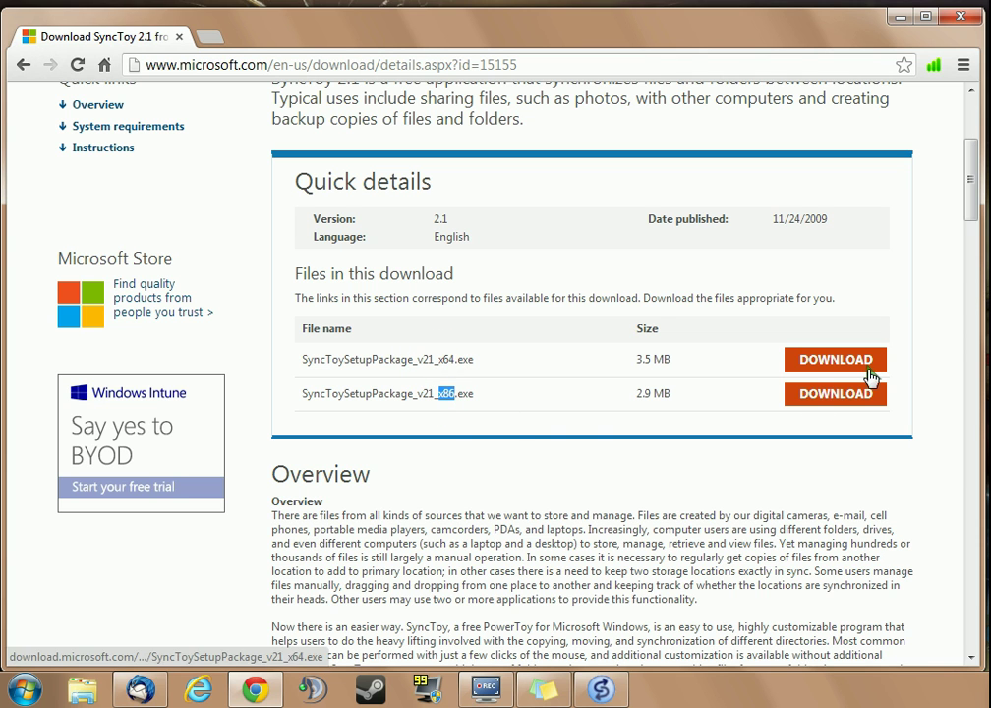
{"action": "scroll", "coordinate": [747, 295], "scroll_direction": "up", "scroll_amount": 3}
{"action": "key", "text": "super+d"}
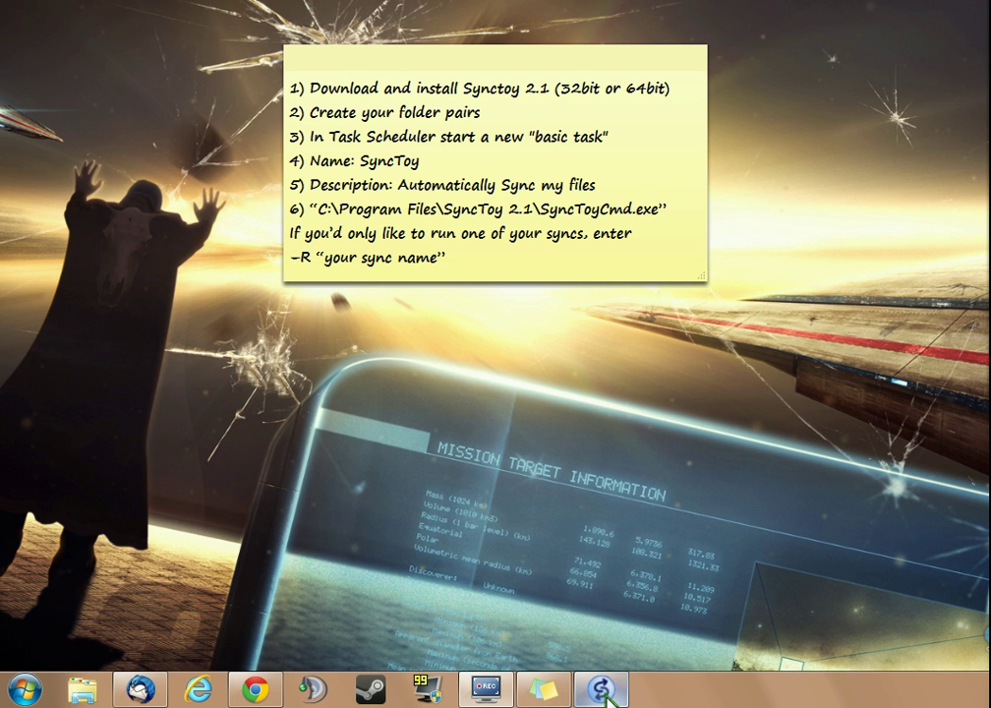
In SyncToy, start a new folder pair with Libraries > Documents > My Documents as its left folder
{"action": "left_click", "coordinate": [602, 690]}
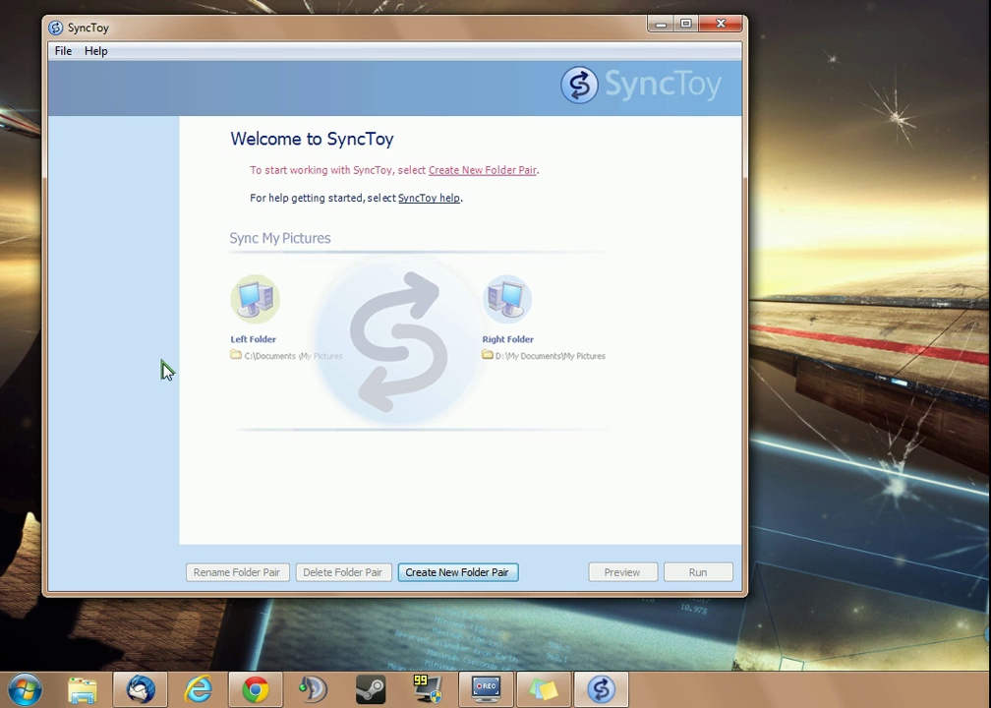
{"action": "left_click", "coordinate": [452, 572]}
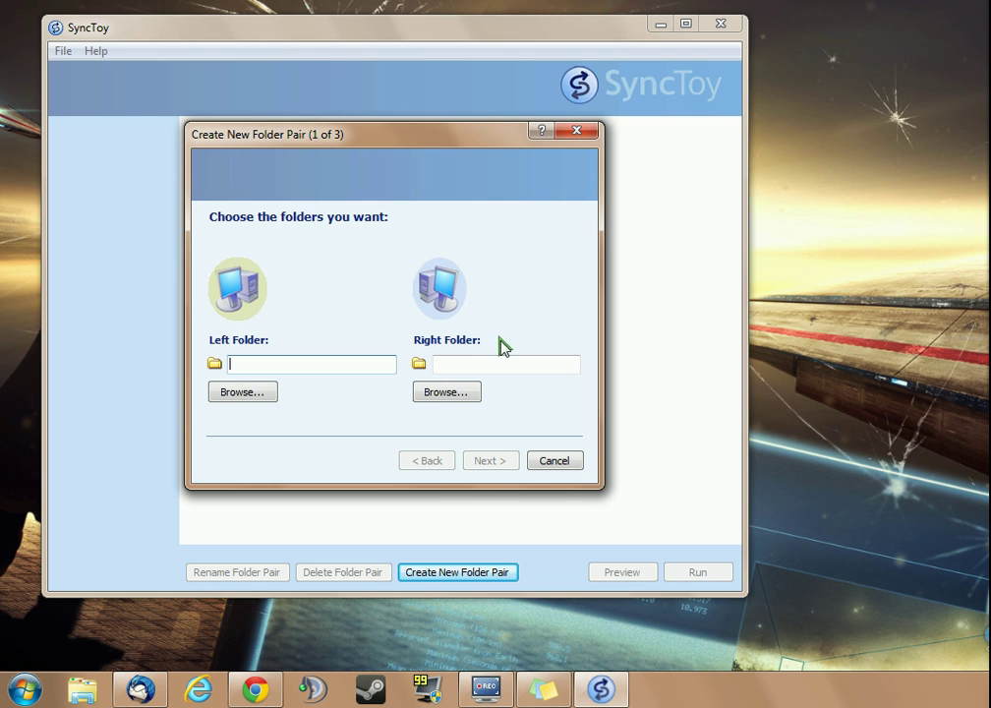
{"action": "left_click", "coordinate": [232, 395]}
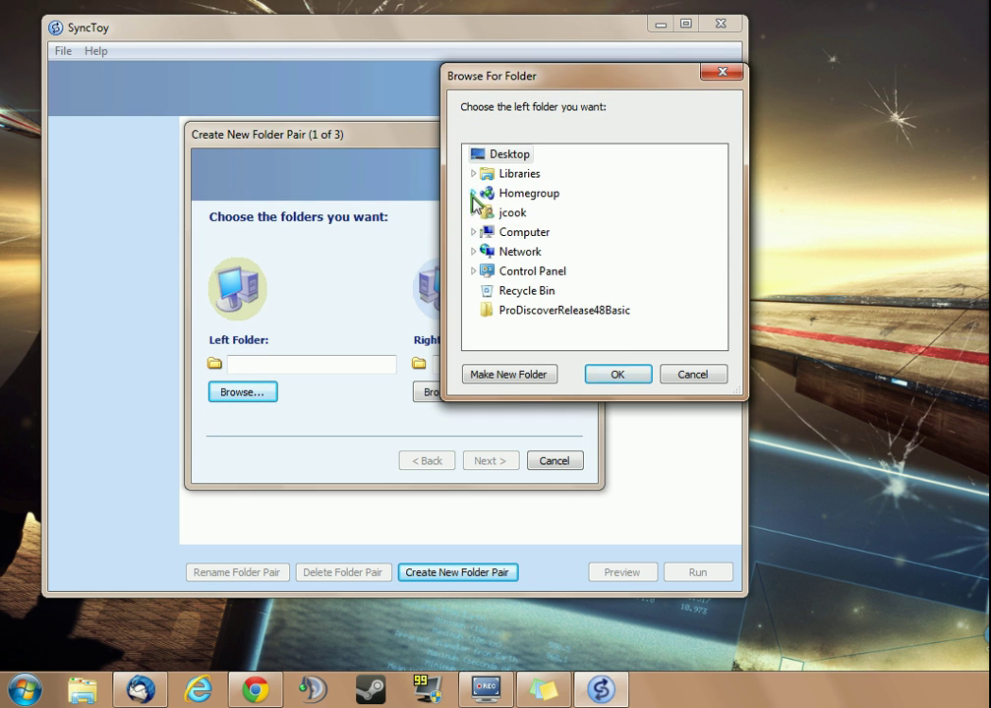
{"action": "left_click", "coordinate": [473, 173]}
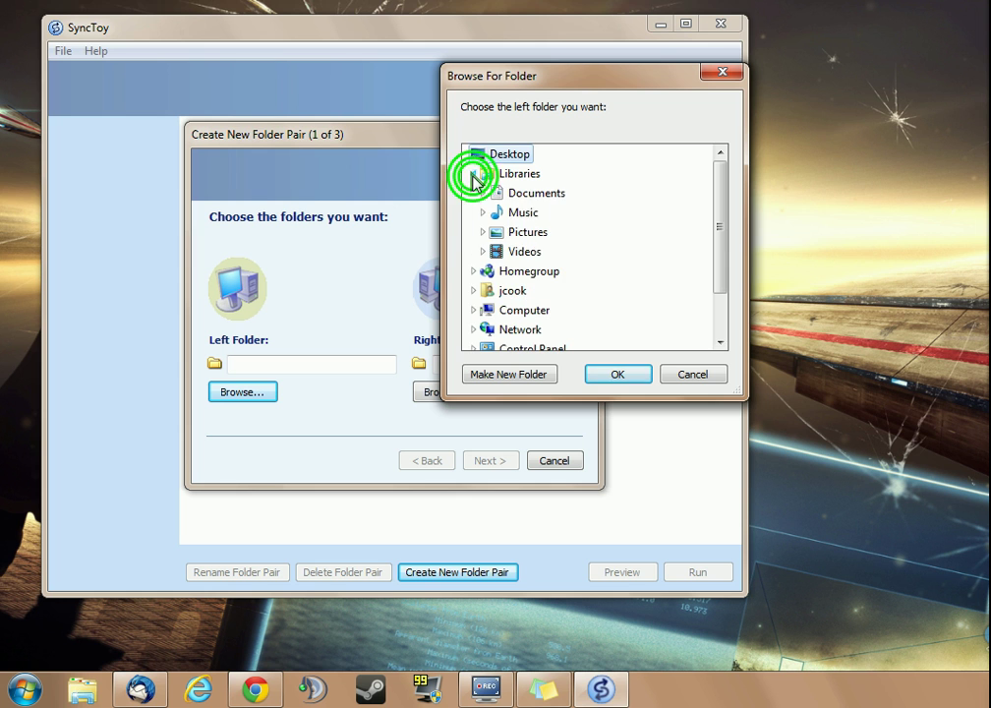
{"action": "double_click", "coordinate": [524, 196]}
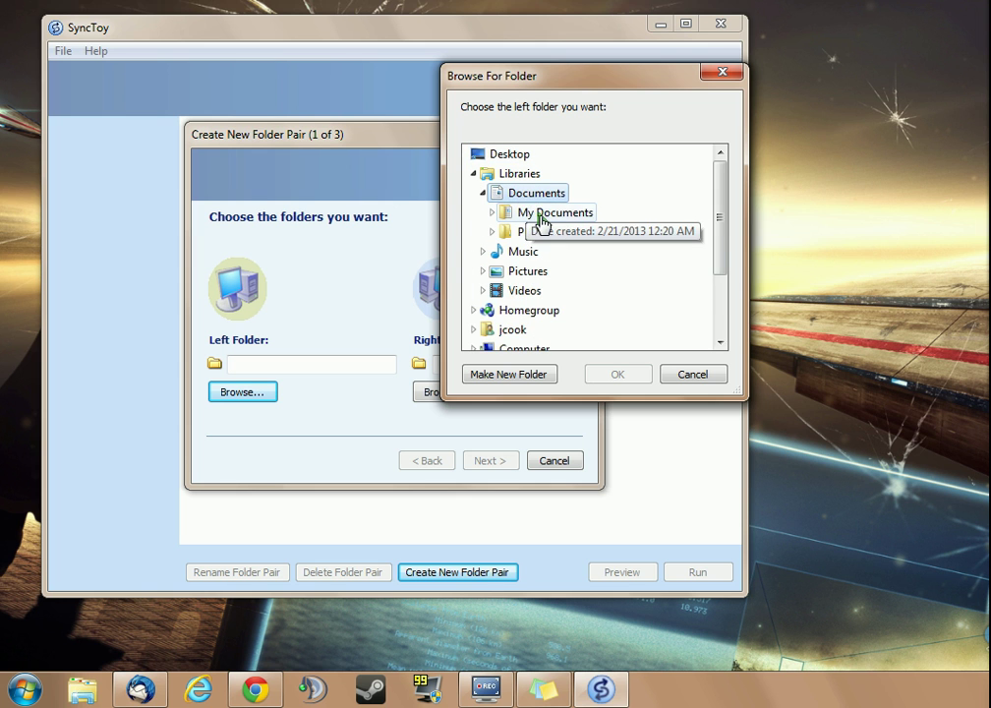
{"action": "double_click", "coordinate": [540, 215]}
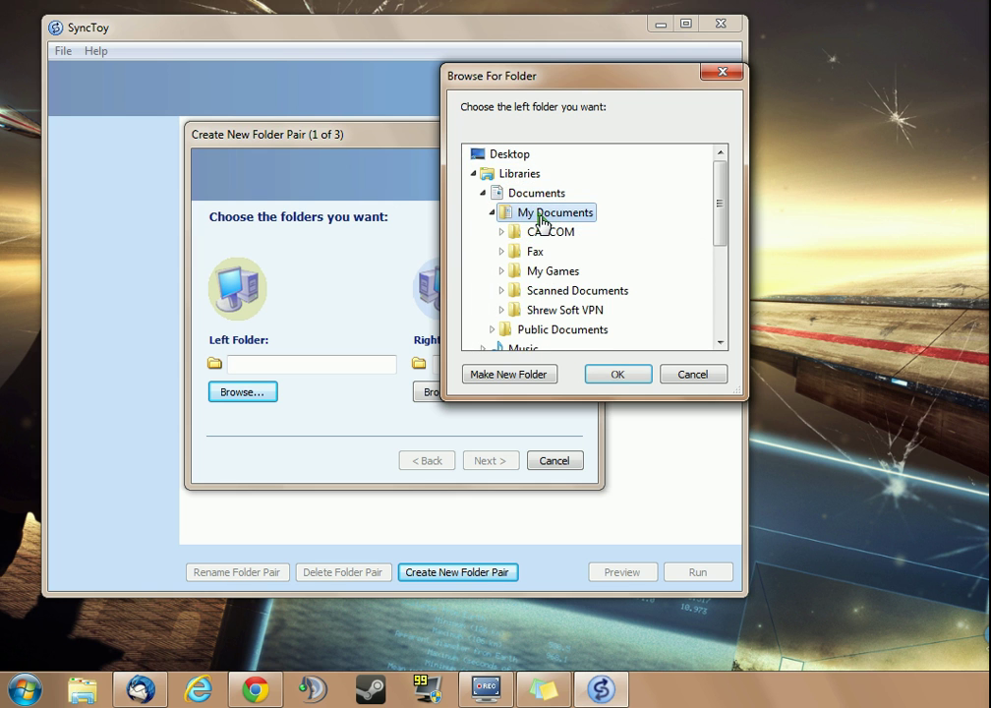
{"action": "left_click", "coordinate": [618, 374]}
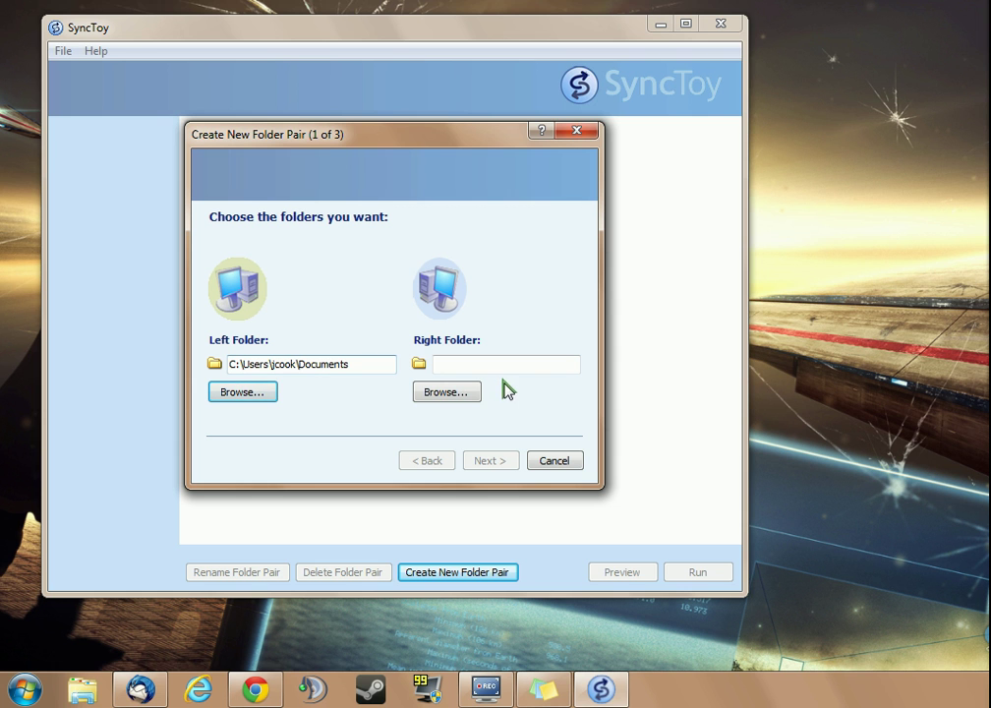
Browse through Computer > Local Disk (C:) > Backup and pick Documents as the right folder
{"action": "left_click", "coordinate": [459, 393]}
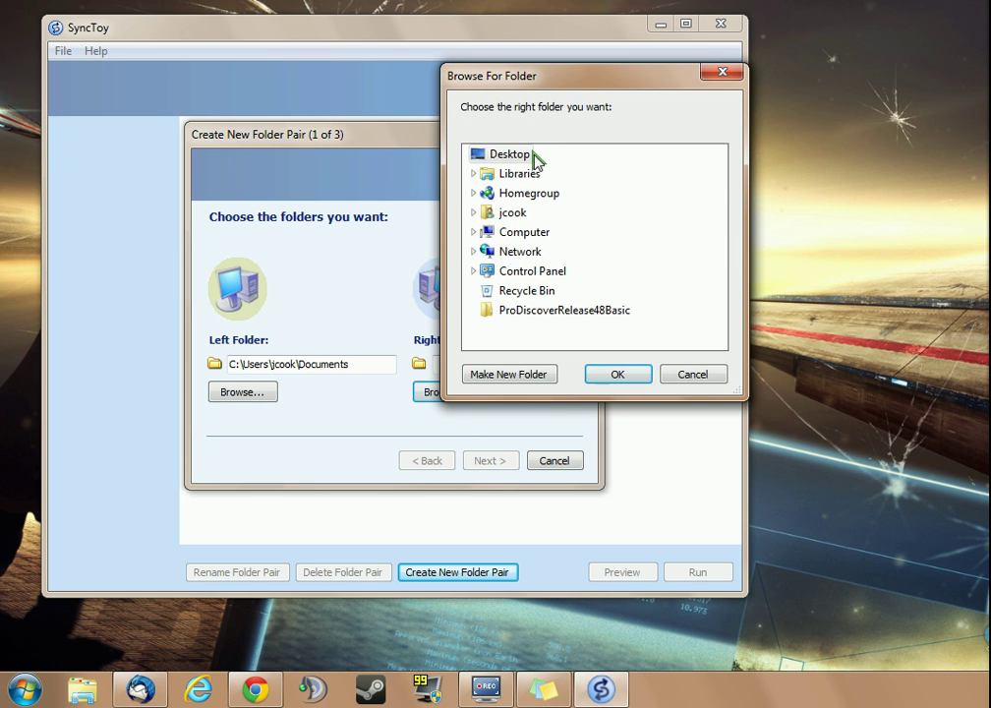
{"action": "left_click", "coordinate": [474, 234]}
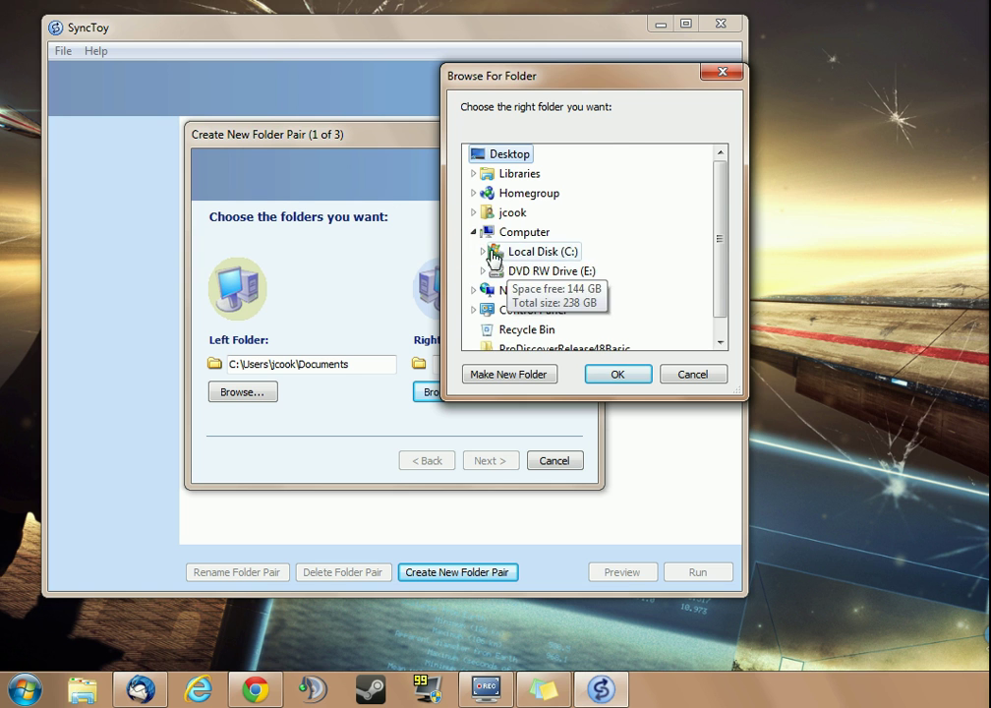
{"action": "left_click", "coordinate": [481, 253]}
{"action": "left_click", "coordinate": [532, 173]}
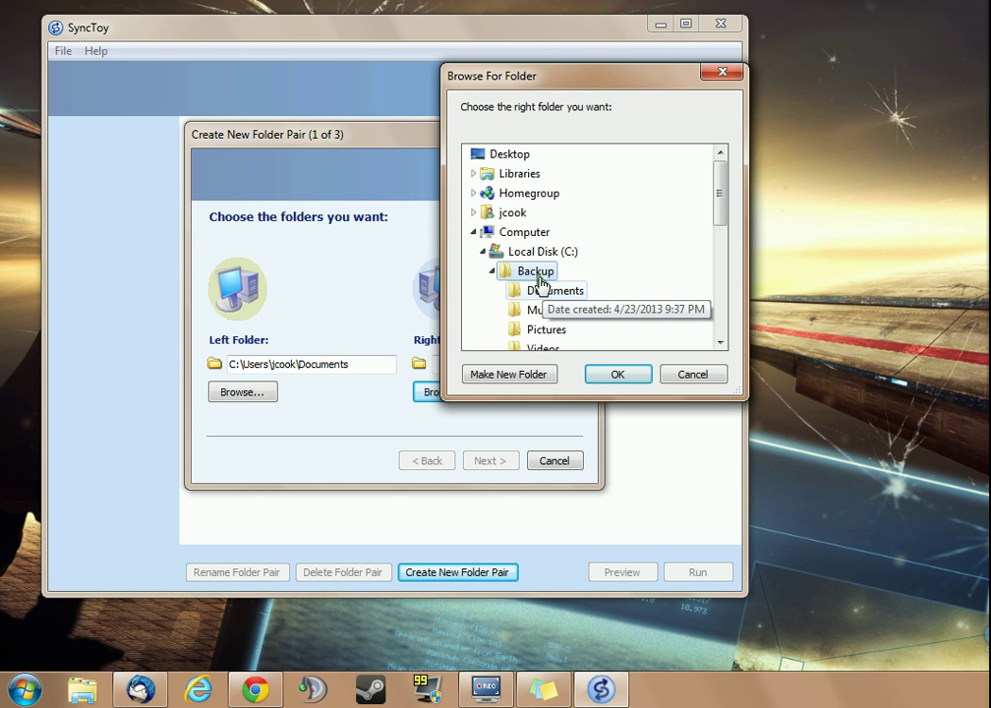
{"action": "left_click", "coordinate": [542, 293]}
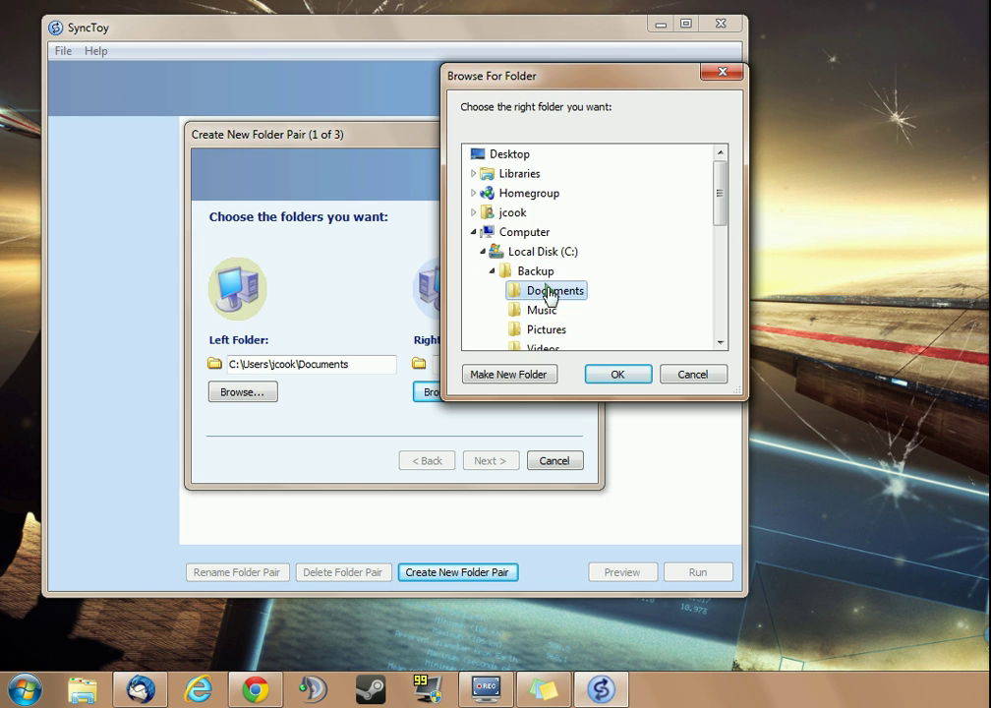
{"action": "left_click", "coordinate": [617, 375]}
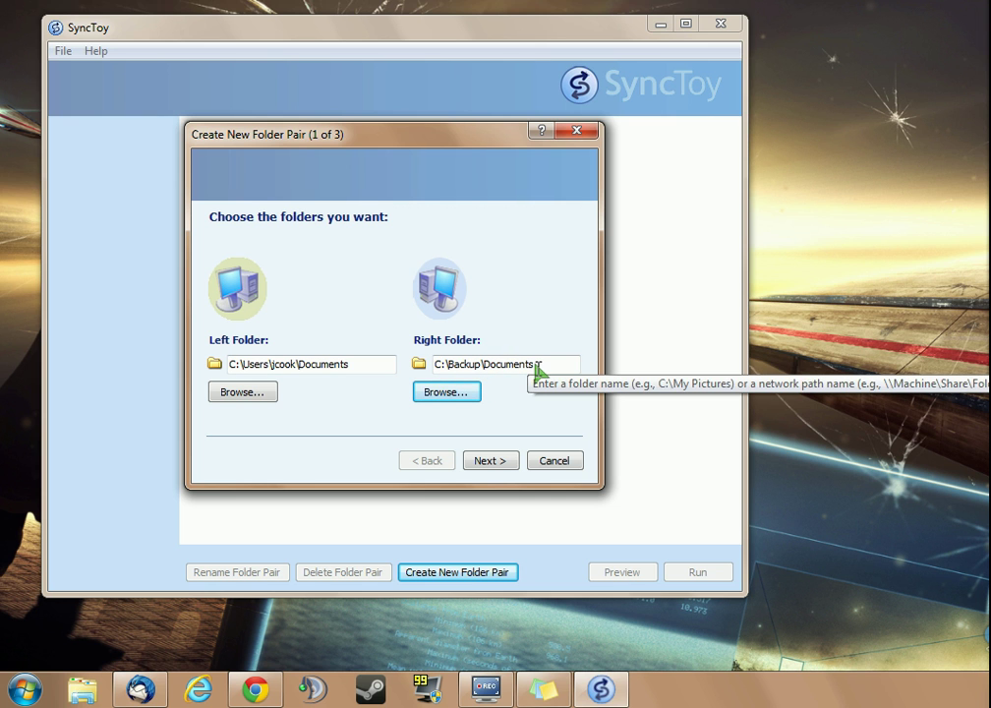
Compare the Echo option, then choose Contribute as the sync action and go on to naming
{"action": "left_click", "coordinate": [492, 462]}
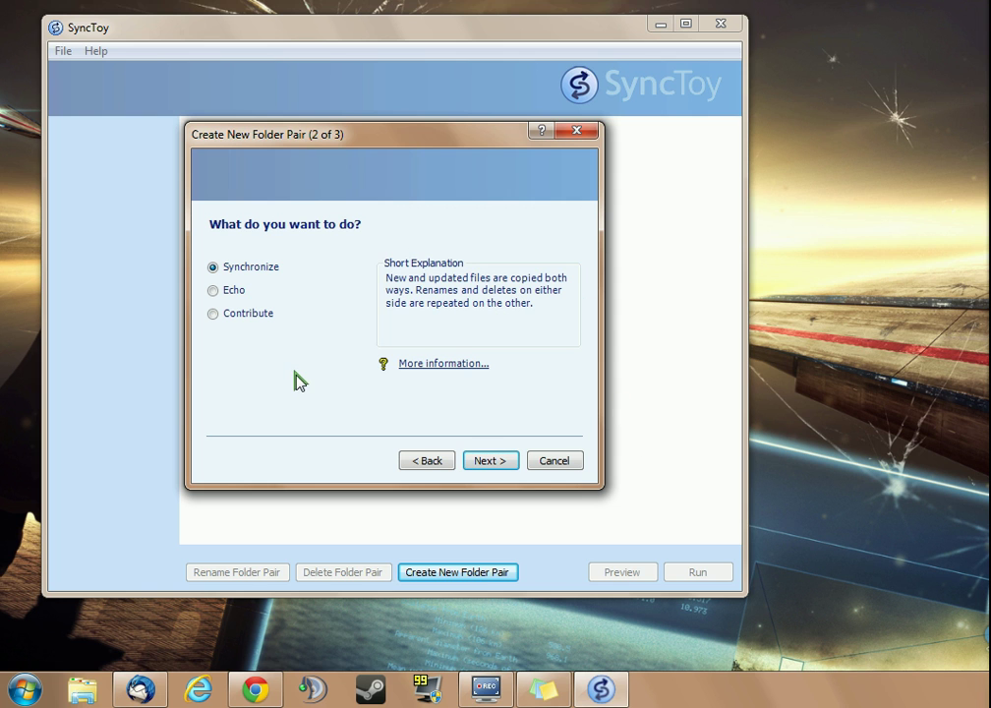
{"action": "left_click", "coordinate": [214, 293]}
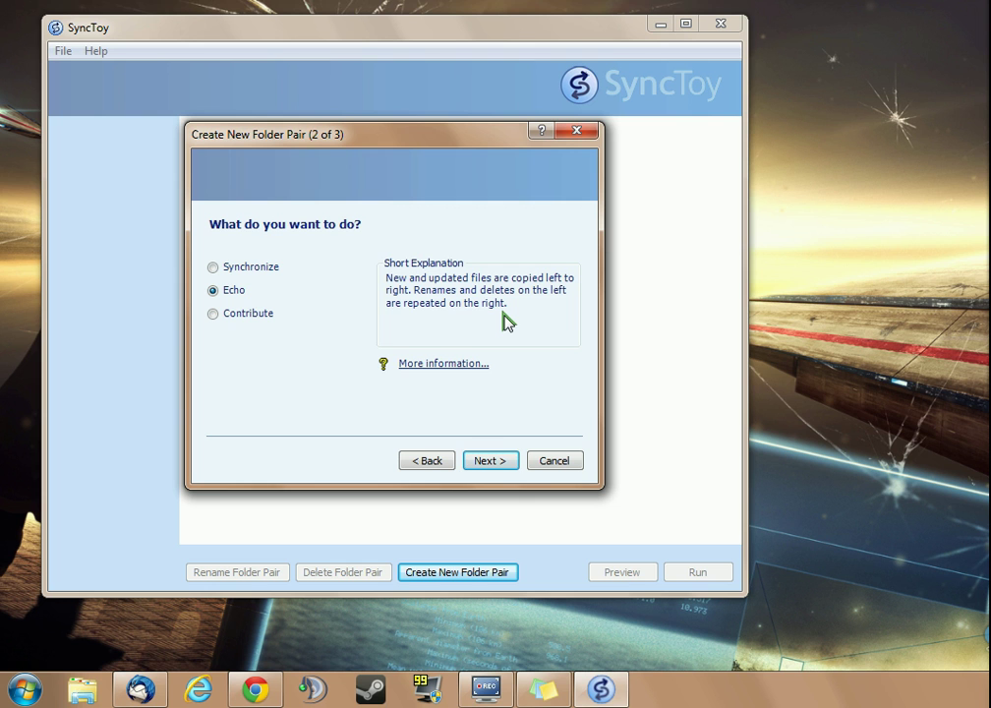
{"action": "left_click", "coordinate": [213, 314]}
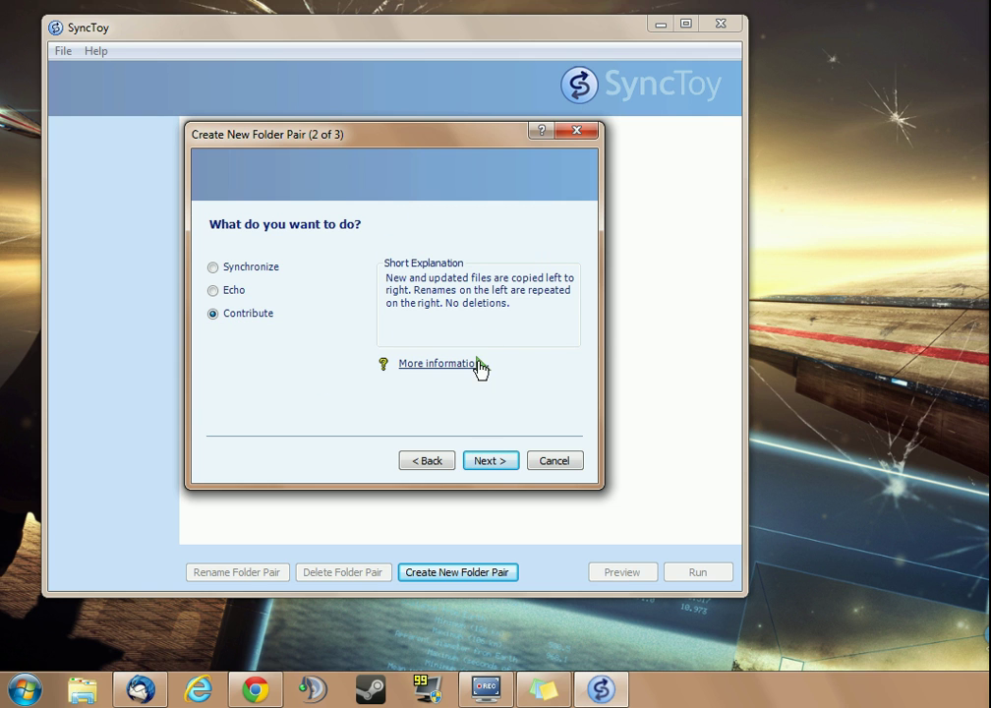
{"action": "left_click", "coordinate": [490, 462]}
Enter 'My Documents' as the folder pair name and finish the wizard
{"action": "left_click", "coordinate": [239, 258]}
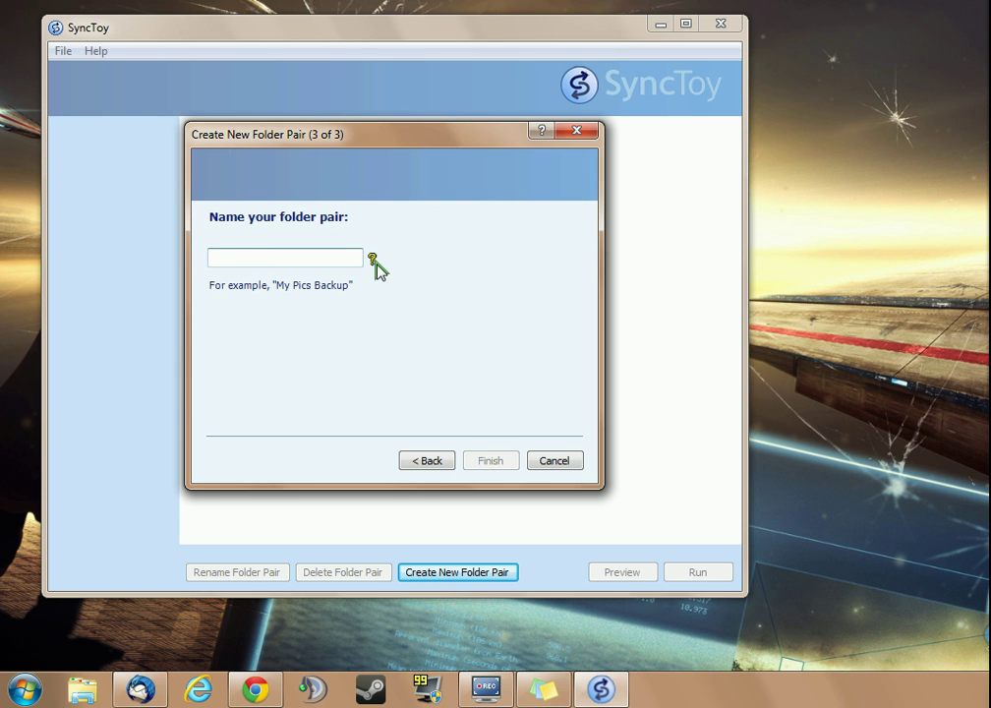
{"action": "type", "text": "My Document"}
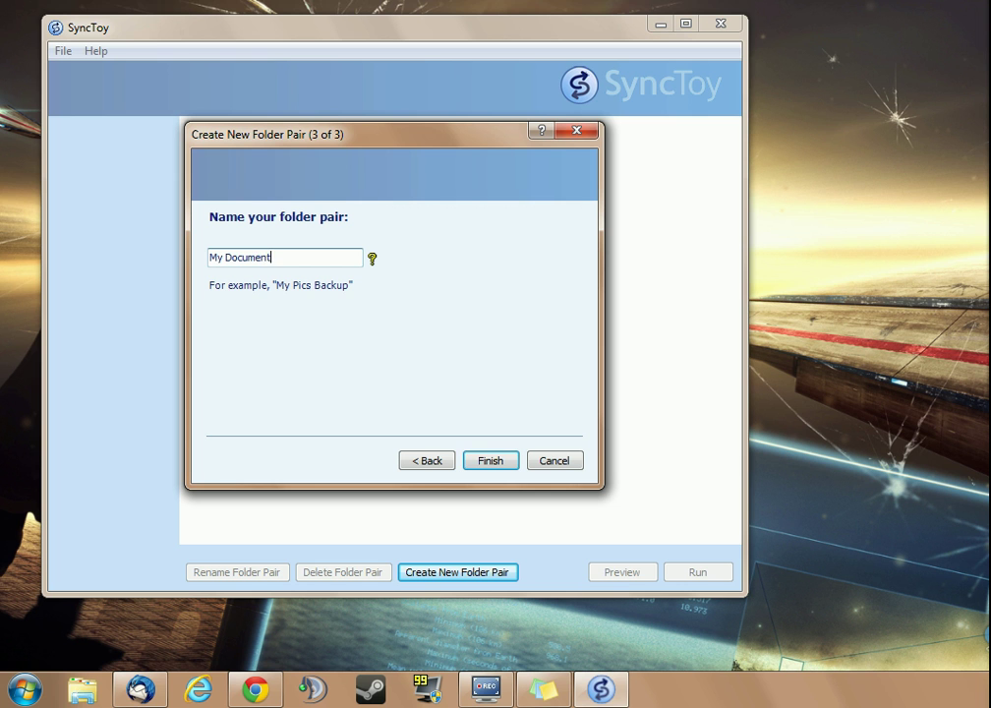
{"action": "type", "text": "ss"}
{"action": "left_click", "coordinate": [484, 460]}
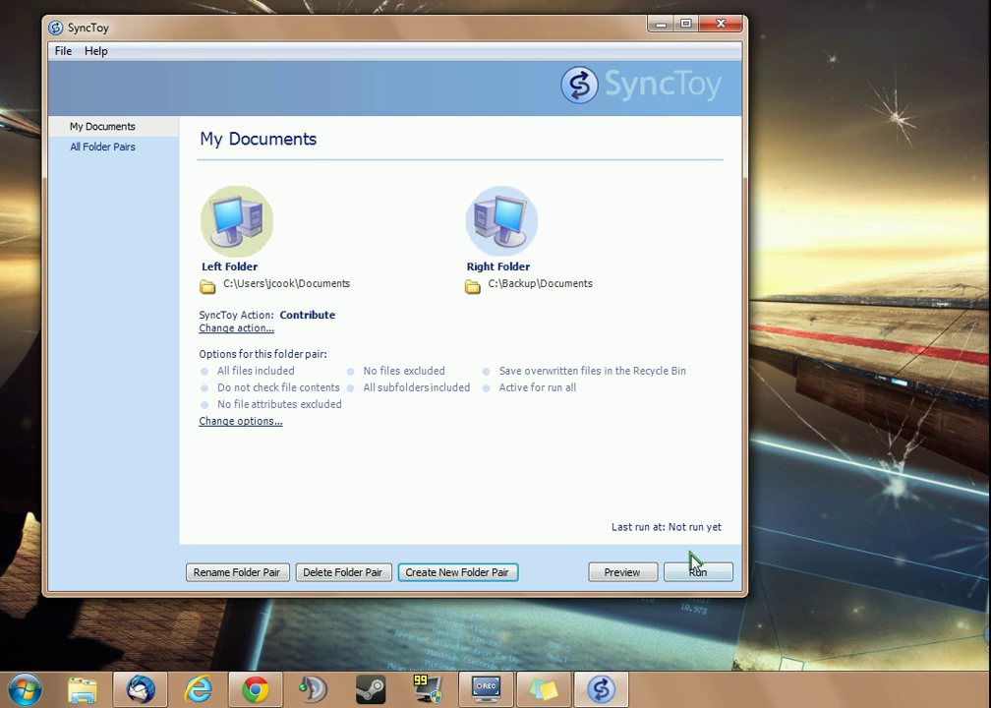
Run the My Documents pair, close the results, then shift the SyncToy window left and enlarge it
{"action": "left_click", "coordinate": [704, 580]}
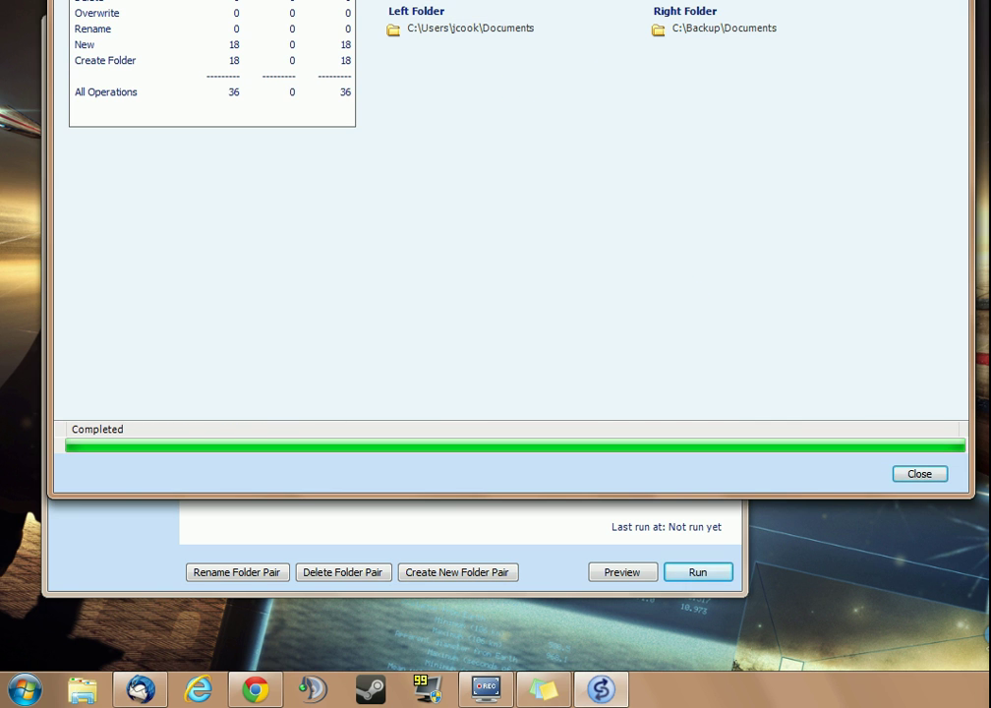
{"action": "left_click_drag", "start_coordinate": [757, 2], "coordinate": [735, 38]}
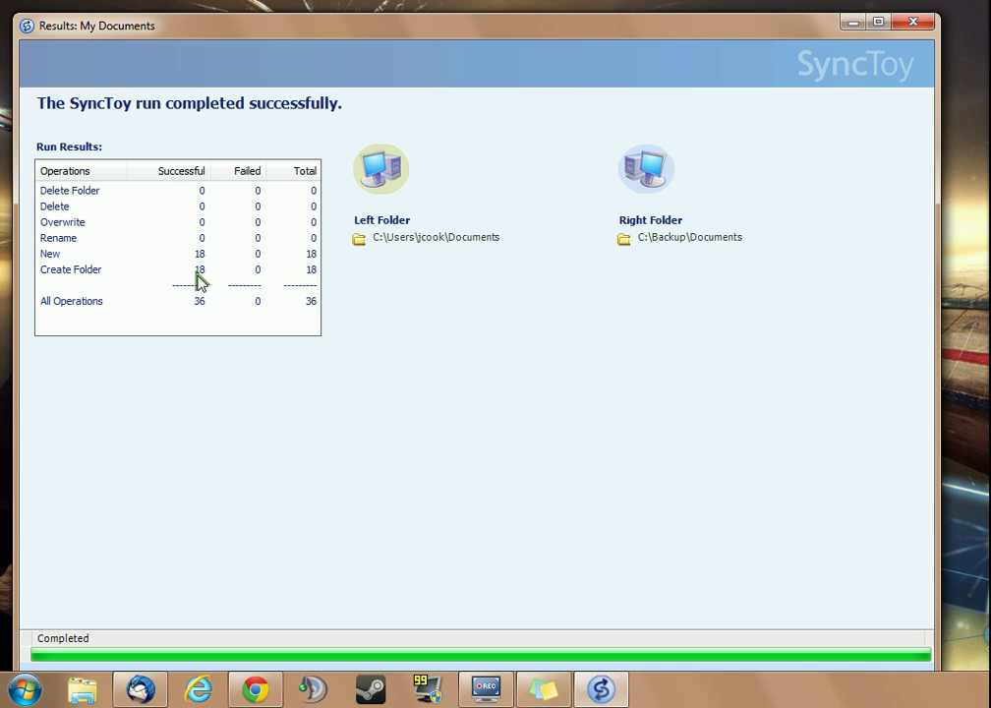
{"action": "left_click", "coordinate": [911, 24]}
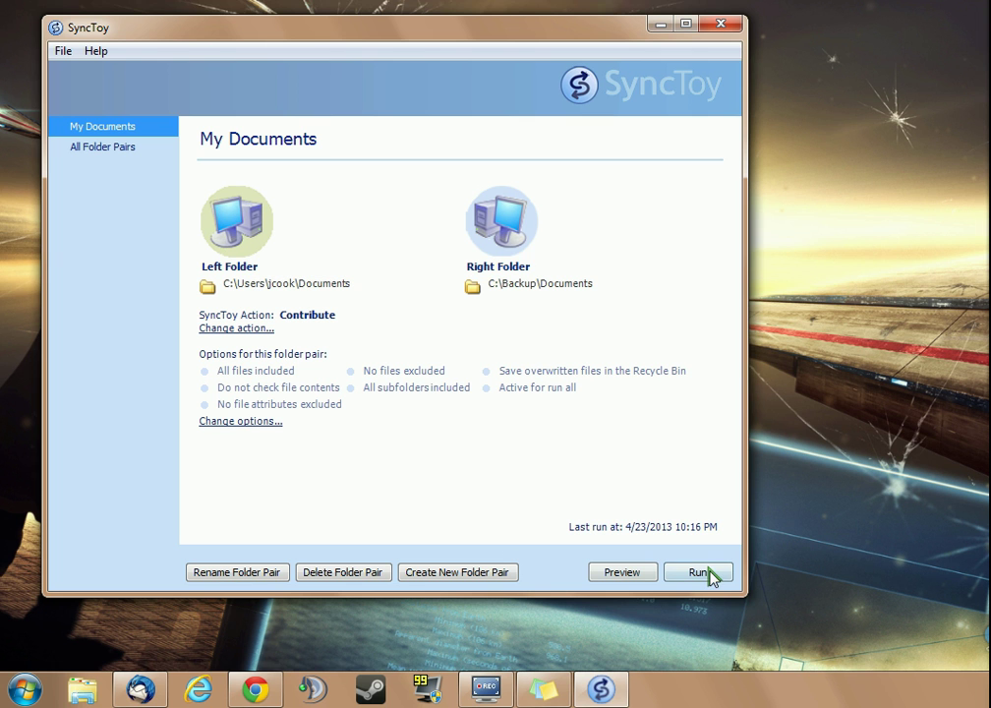
{"action": "left_click_drag", "start_coordinate": [326, 30], "coordinate": [295, 32]}
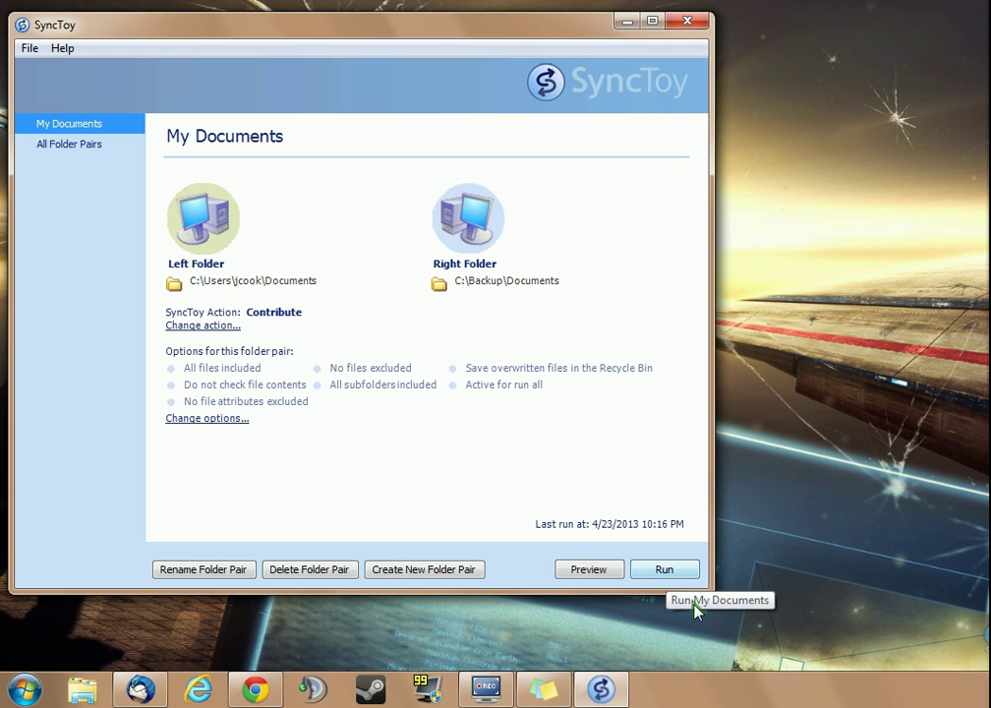
{"action": "left_click_drag", "start_coordinate": [710, 592], "coordinate": [787, 645]}
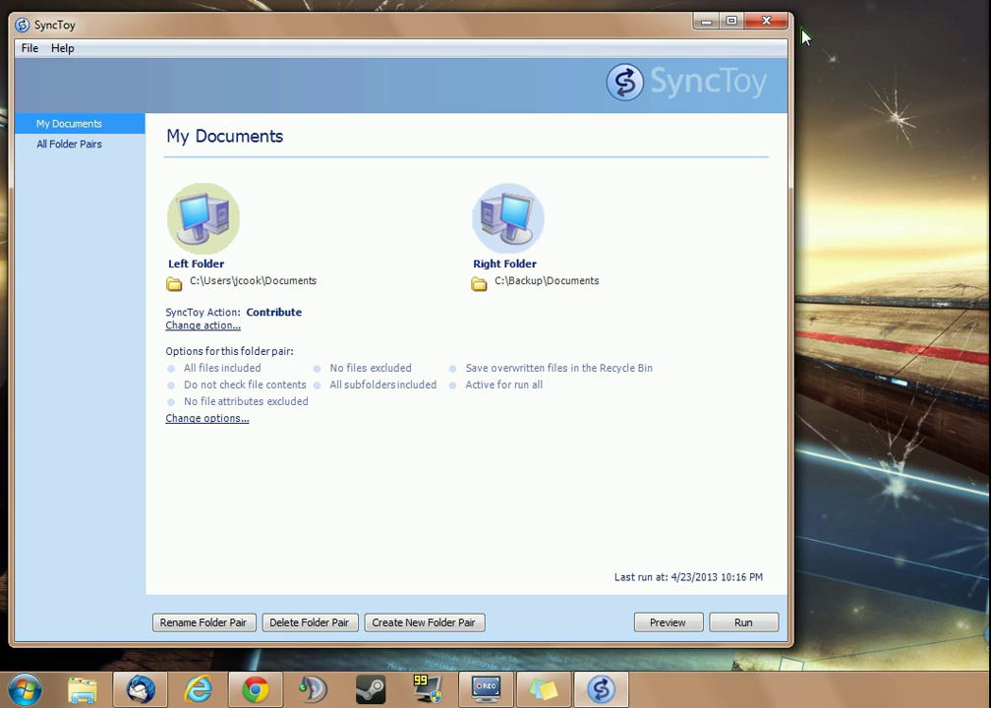
Launch Task Scheduler from a Start search for 'task' and place it top-left at a larger size
{"action": "key", "text": "super"}
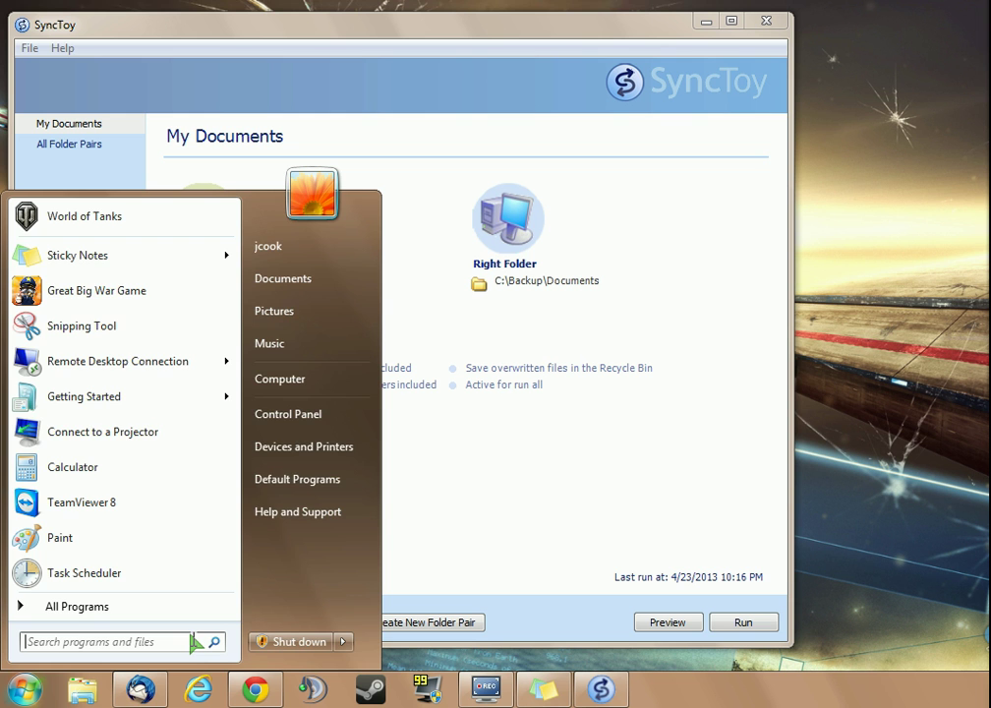
{"action": "type", "text": "task"}
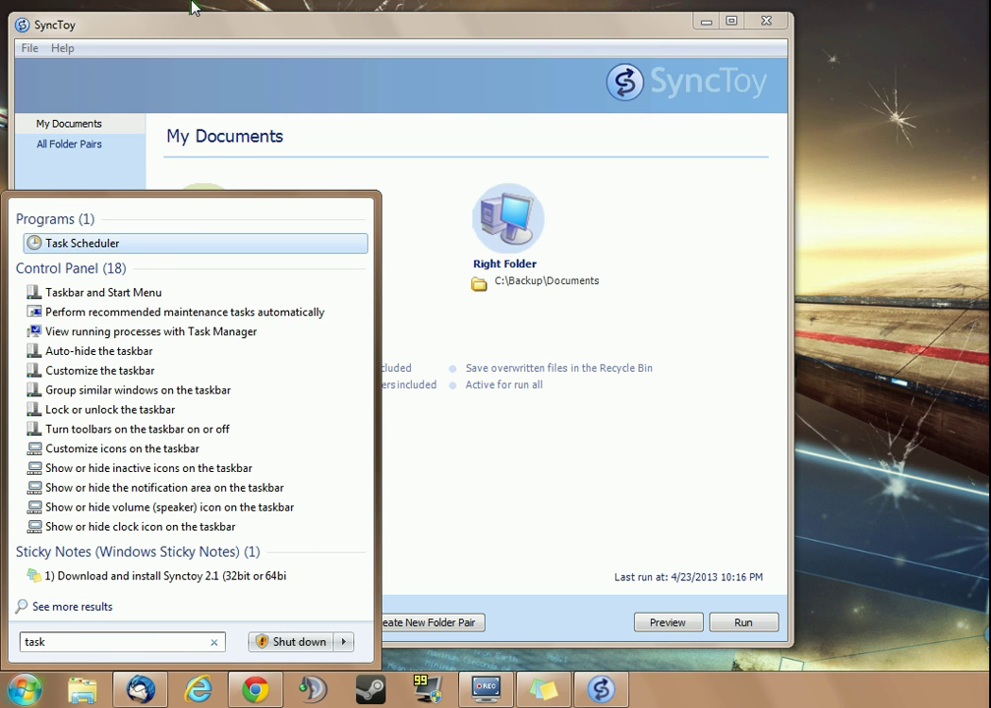
{"action": "left_click", "coordinate": [83, 246]}
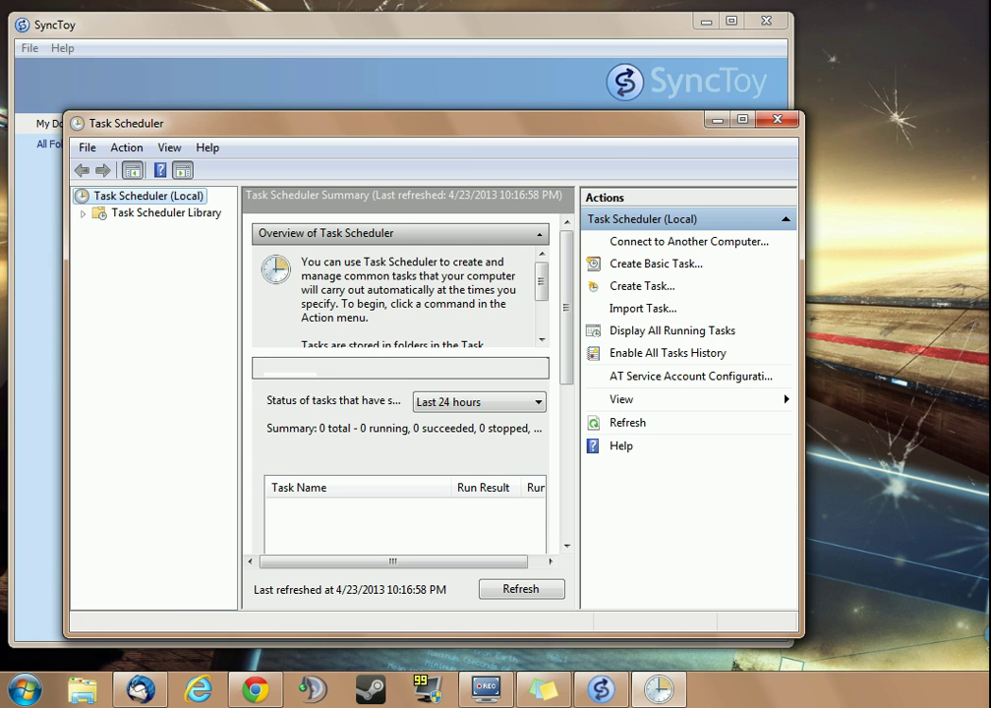
{"action": "left_click_drag", "start_coordinate": [450, 131], "coordinate": [387, 31]}
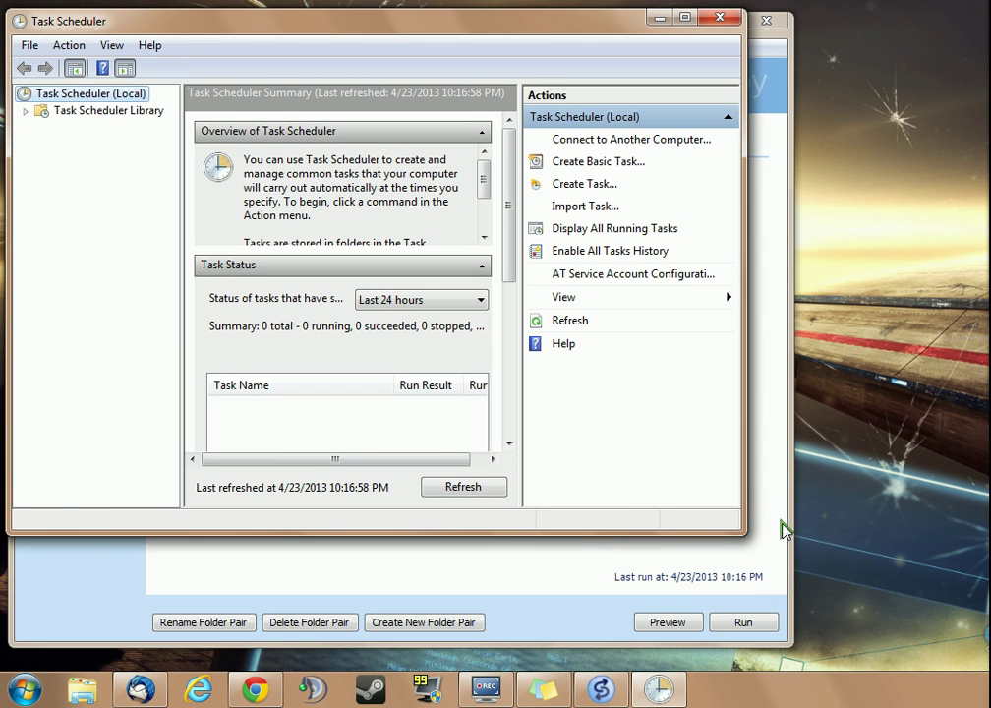
{"action": "left_click_drag", "start_coordinate": [747, 534], "coordinate": [841, 608]}
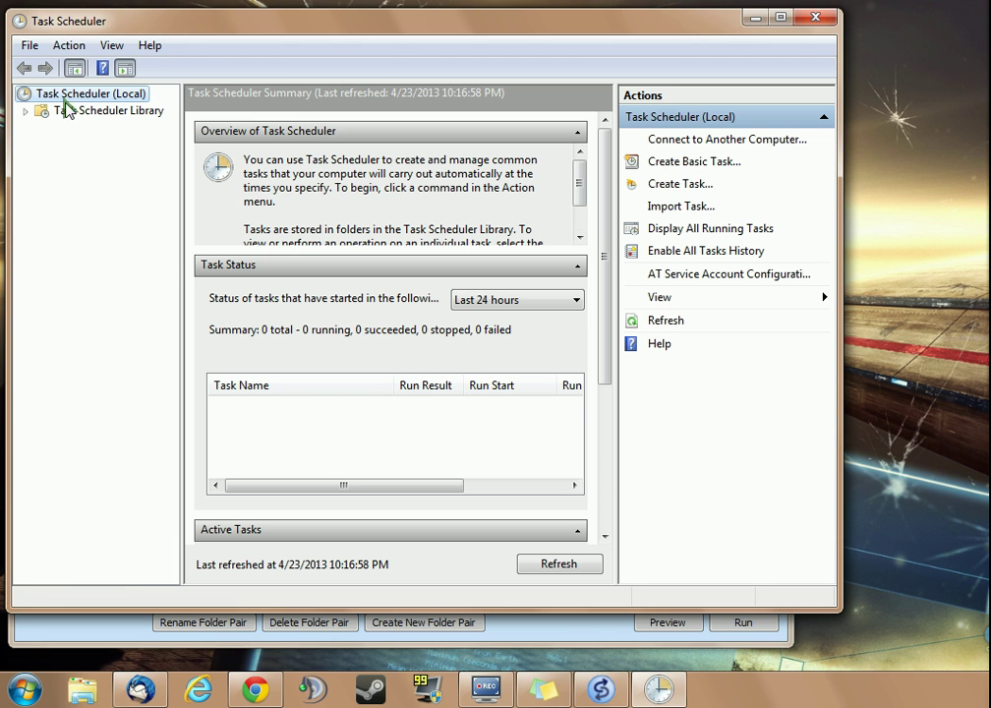
{"action": "left_click", "coordinate": [71, 45]}
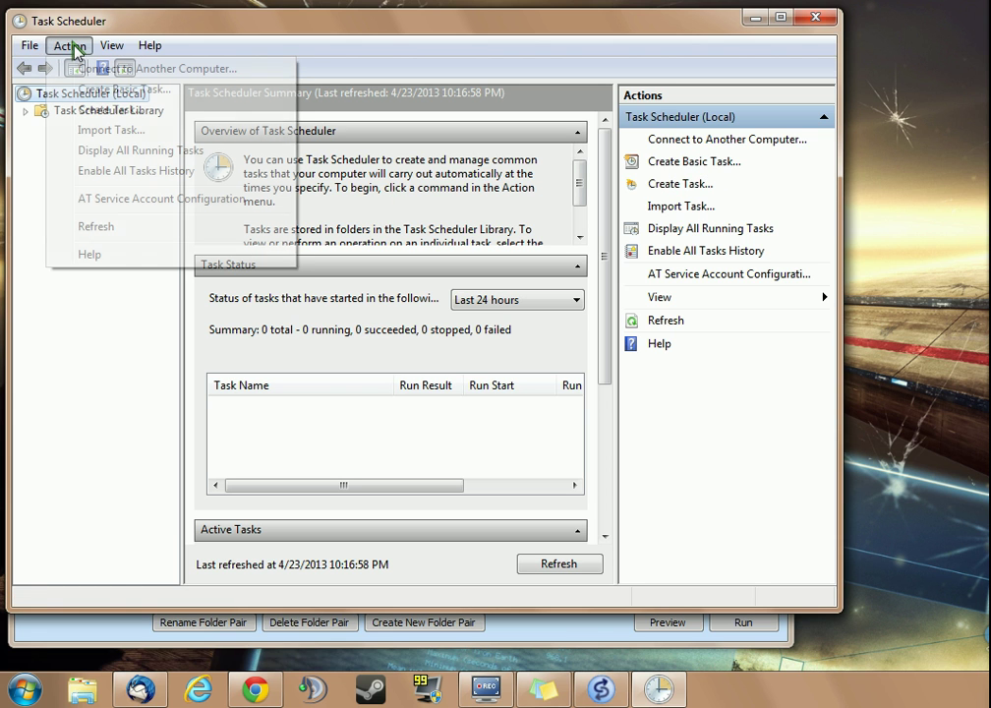
Begin a basic task named SyncToy, described 'Automatically backup Files', with a Daily trigger
{"action": "left_click", "coordinate": [123, 90]}
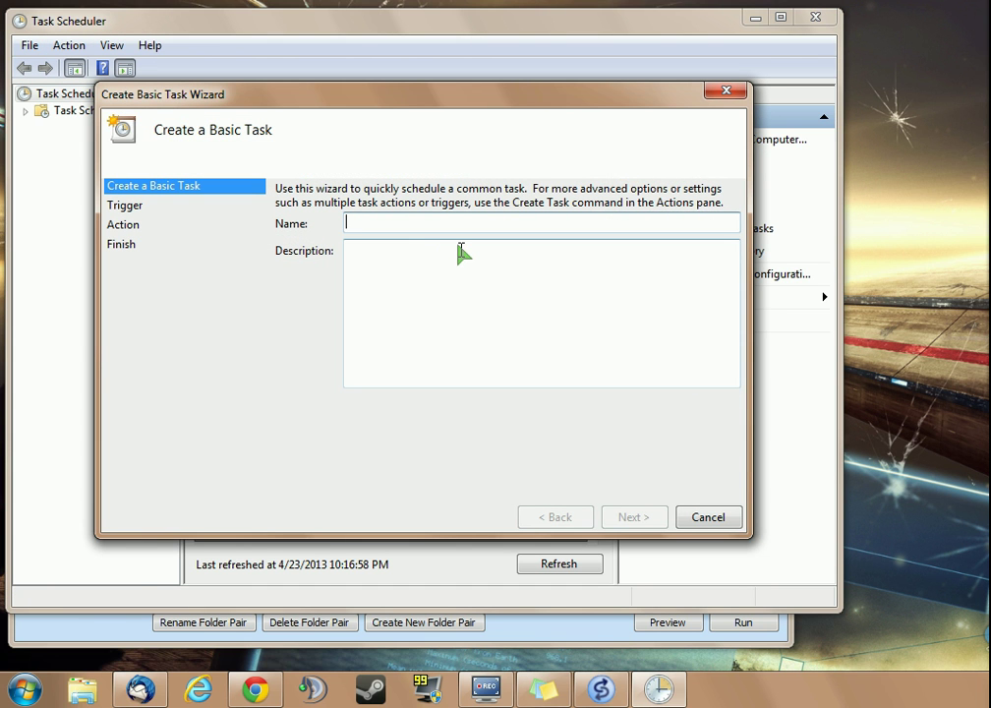
{"action": "type", "text": "SyncToy"}
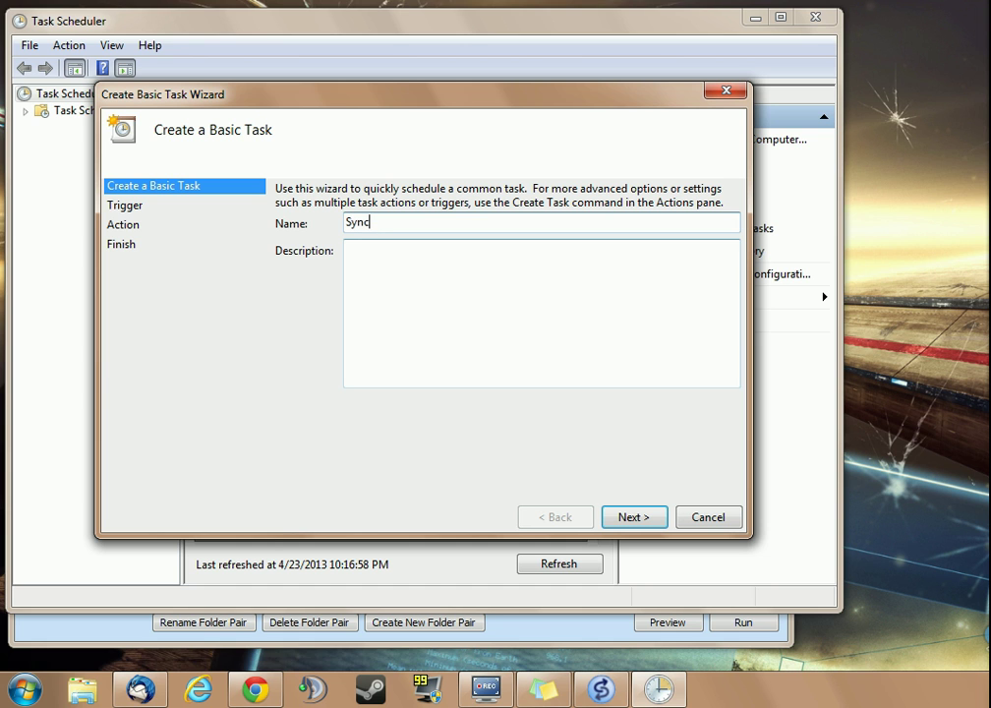
{"action": "left_click", "coordinate": [459, 302]}
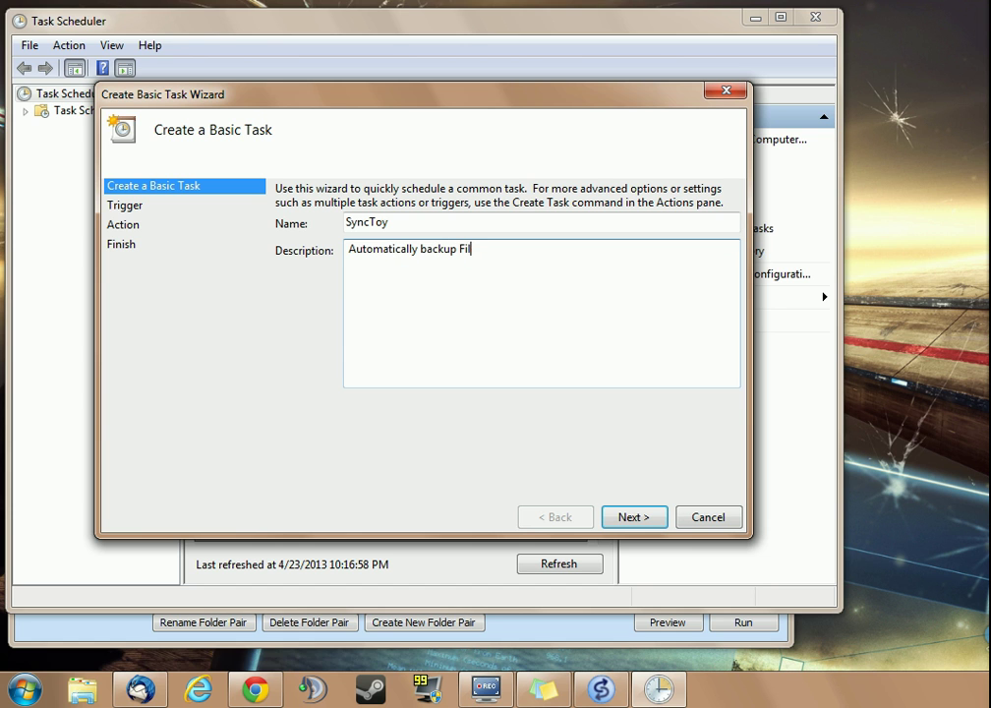
{"action": "left_click", "coordinate": [634, 517]}
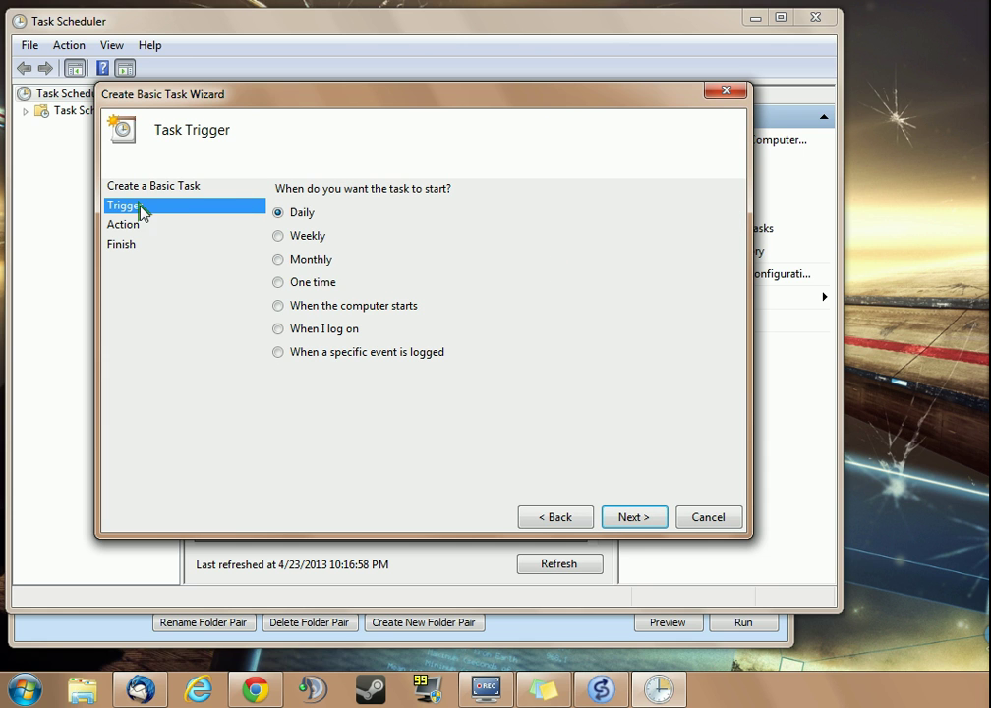
{"action": "left_click", "coordinate": [634, 519]}
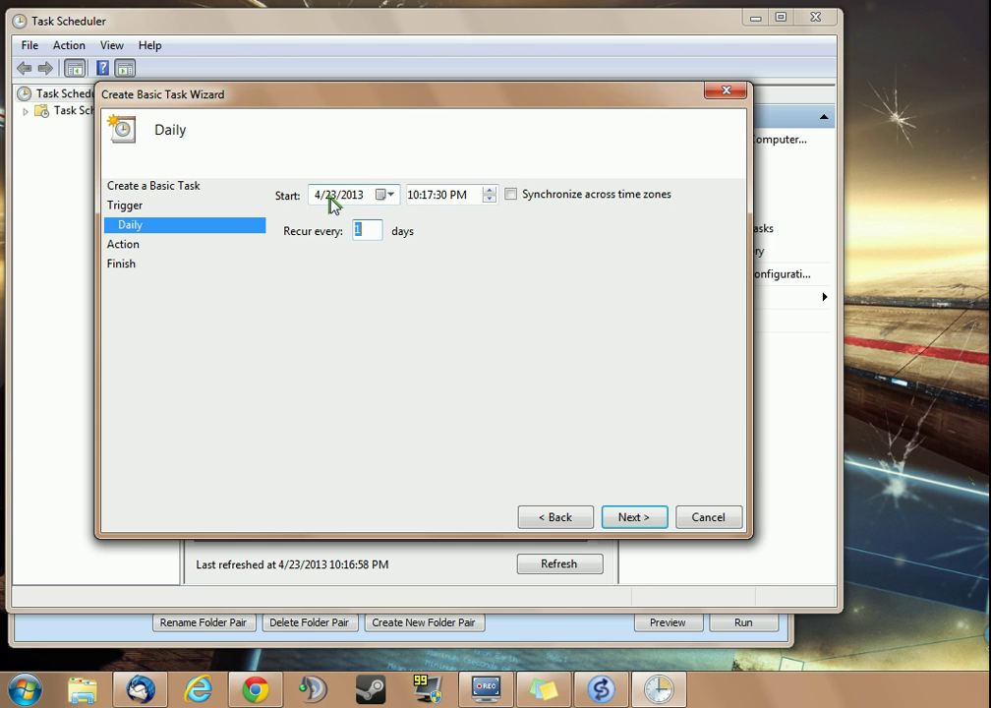
Set the daily trigger's start time to 12:00:00 PM, recurring every 1 day
{"action": "left_click", "coordinate": [417, 196]}
{"action": "type", "text": "12"}
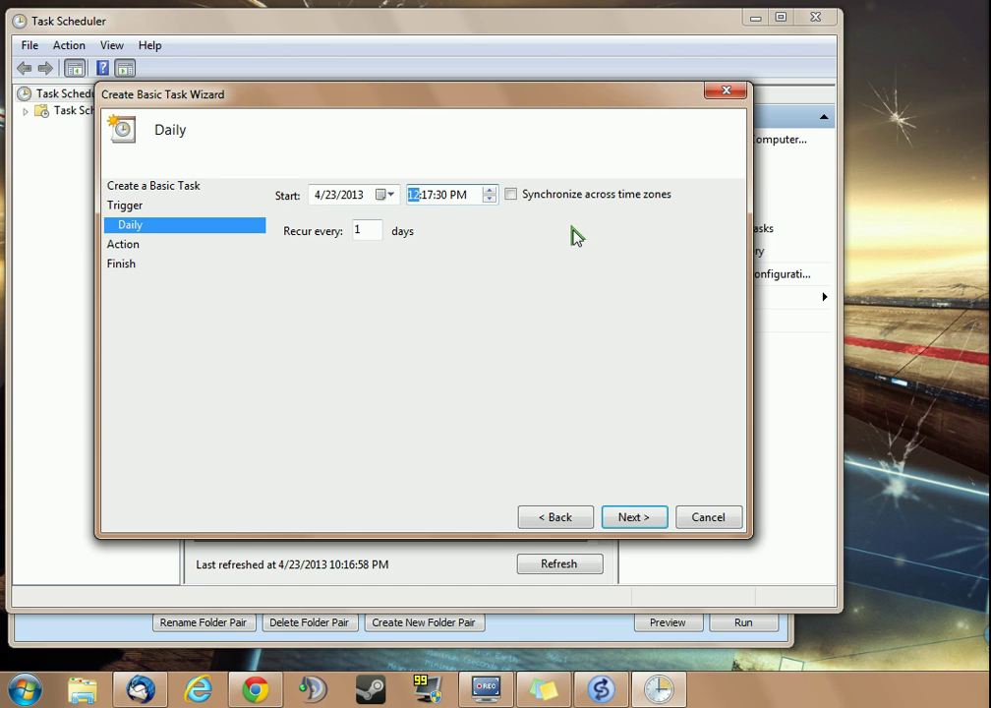
{"action": "left_click", "coordinate": [429, 196]}
{"action": "type", "text": "00"}
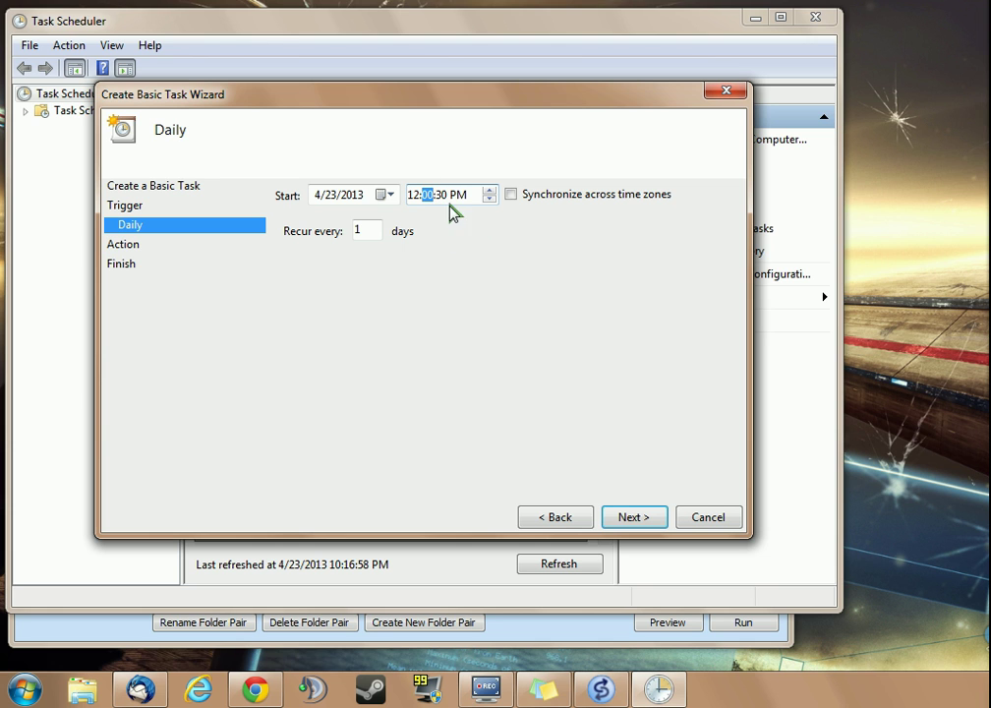
{"action": "left_click", "coordinate": [442, 195]}
{"action": "type", "text": "00"}
{"action": "left_click", "coordinate": [475, 203]}
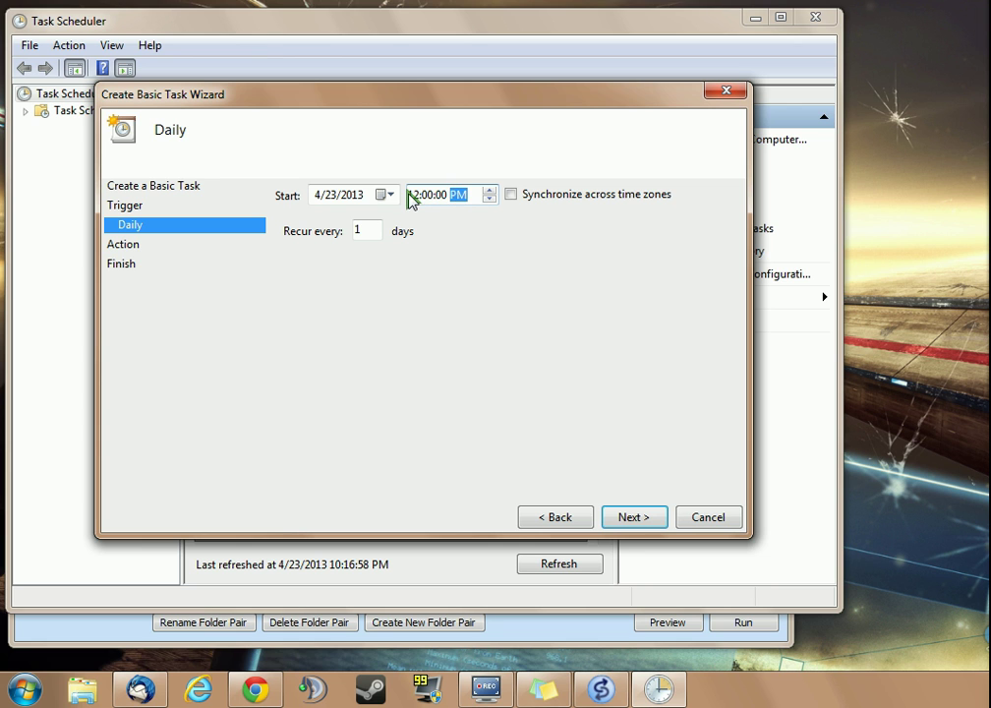
{"action": "left_click", "coordinate": [412, 194]}
{"action": "left_click", "coordinate": [427, 200]}
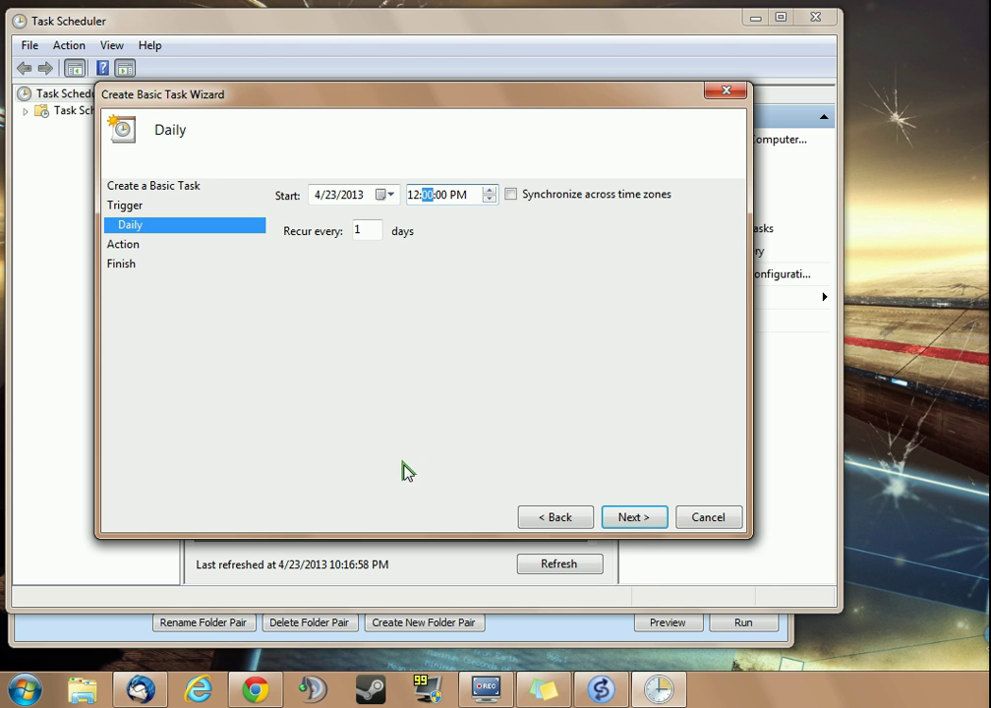
Choose Start a program as the action and place the SyncToyCmd.exe path note below the program fields
{"action": "left_click", "coordinate": [630, 517]}
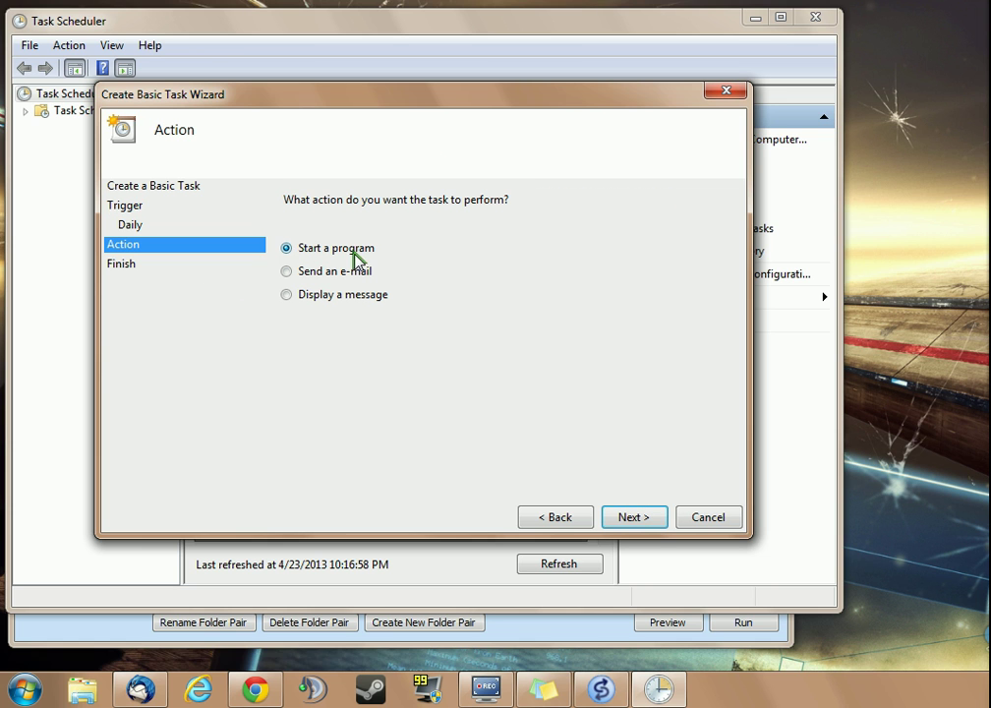
{"action": "left_click", "coordinate": [635, 518]}
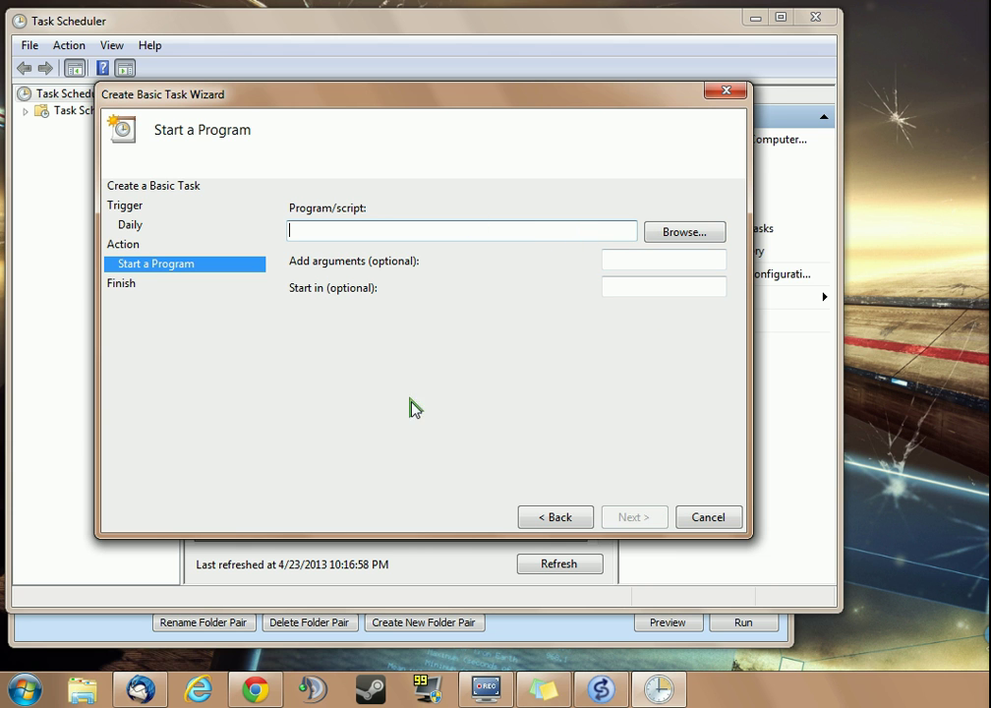
{"action": "left_click", "coordinate": [549, 690]}
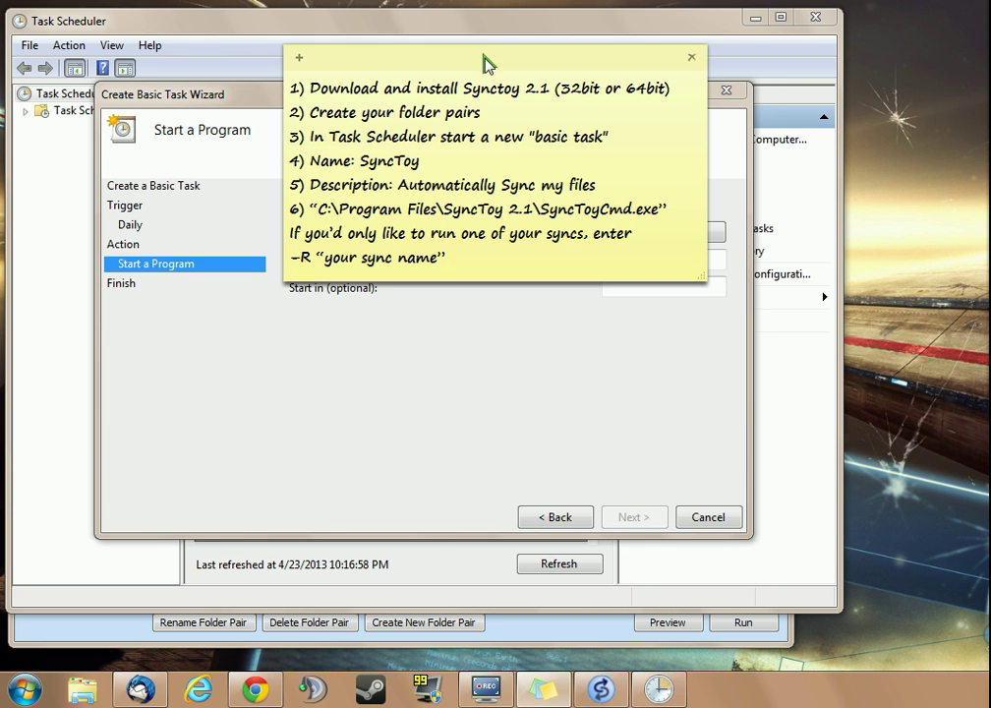
{"action": "left_click_drag", "start_coordinate": [482, 59], "coordinate": [354, 331]}
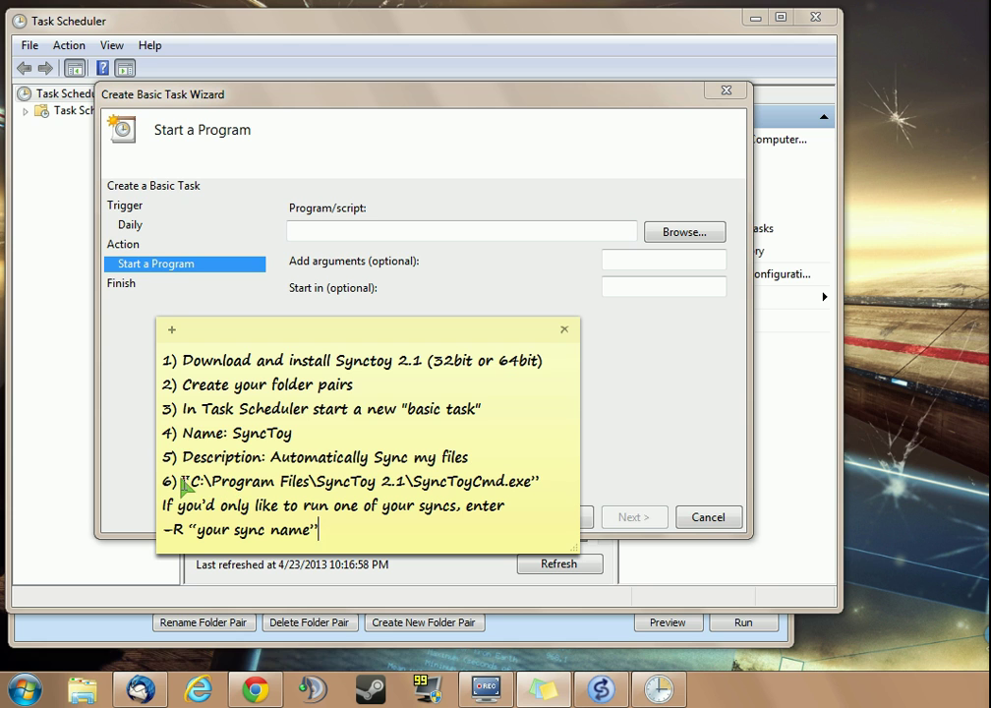
{"action": "left_click_drag", "start_coordinate": [181, 481], "coordinate": [538, 487]}
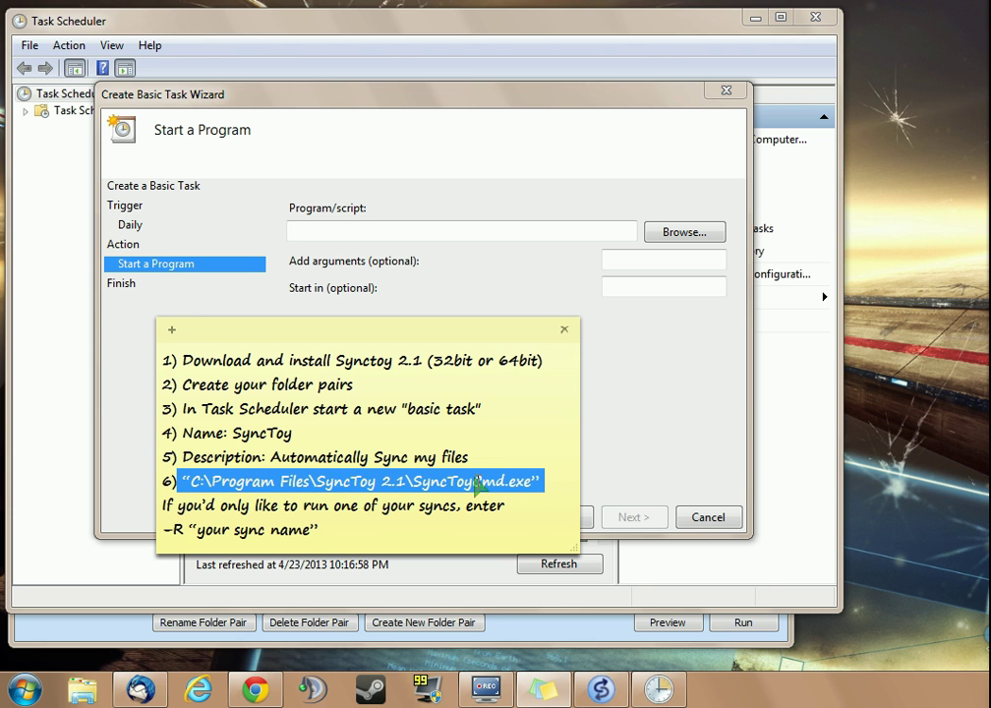
{"action": "left_click", "coordinate": [509, 423]}
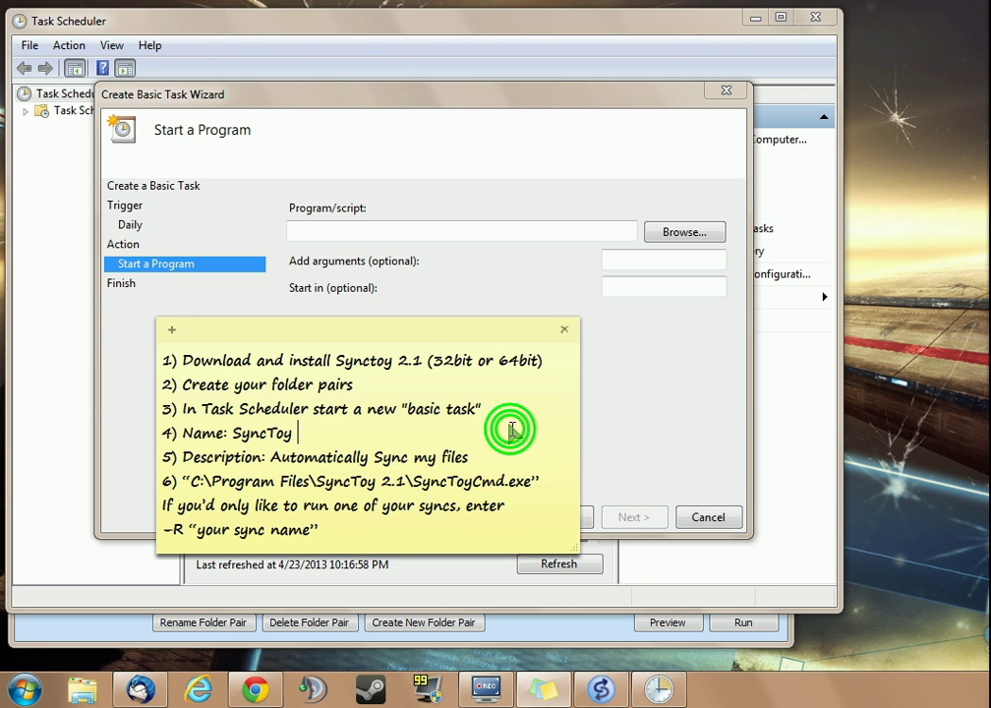
Browse to C:\Program Files\SyncToy 2.1 and select SyncToyCmd.exe as the program
{"action": "left_click", "coordinate": [695, 232]}
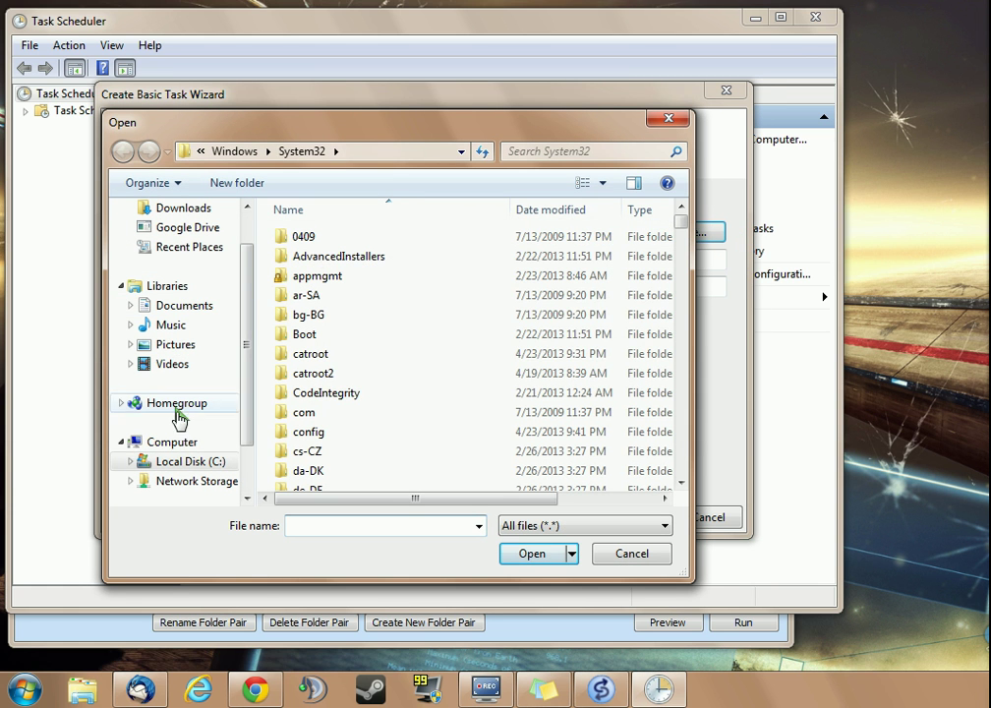
{"action": "left_click", "coordinate": [177, 441]}
{"action": "double_click", "coordinate": [353, 254]}
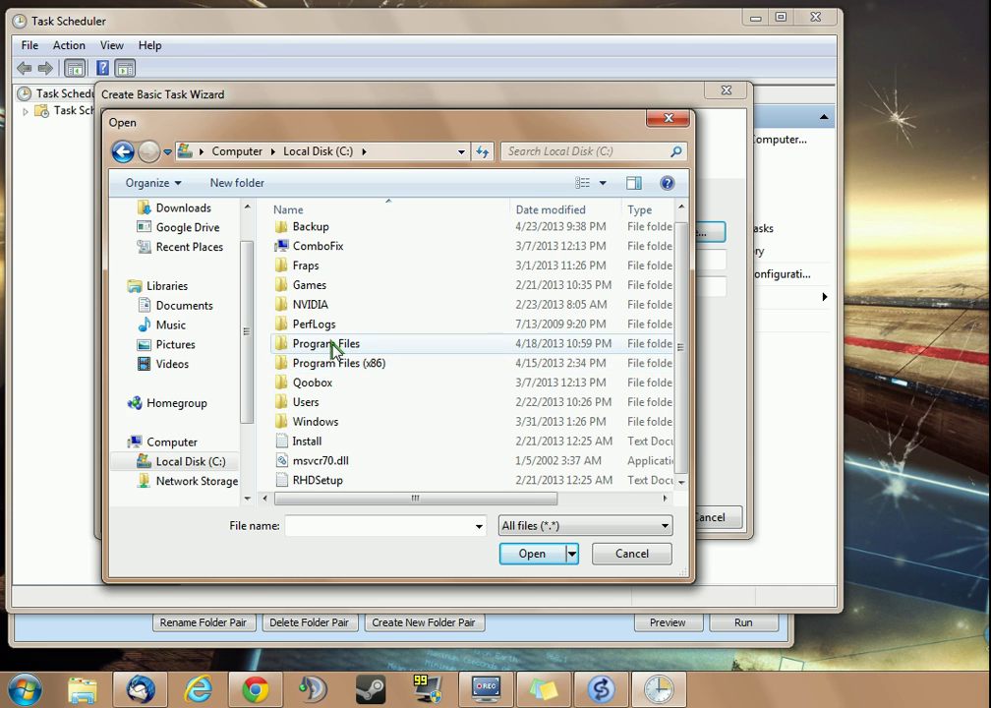
{"action": "double_click", "coordinate": [337, 345]}
{"action": "left_click_drag", "start_coordinate": [681, 317], "coordinate": [659, 383]}
{"action": "double_click", "coordinate": [328, 387]}
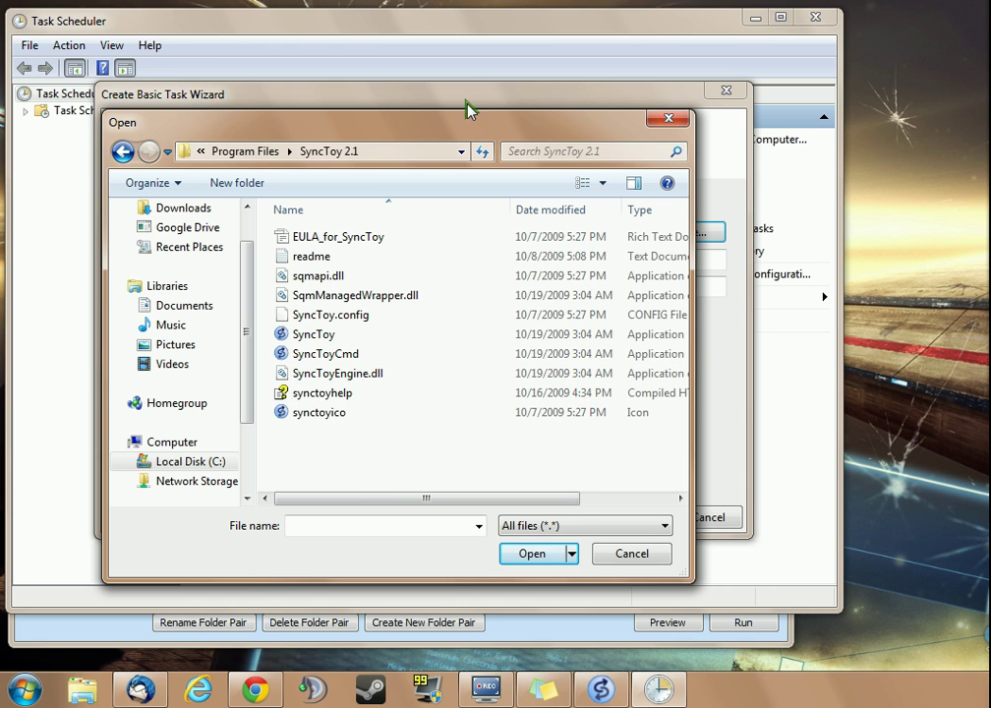
{"action": "left_click", "coordinate": [543, 688]}
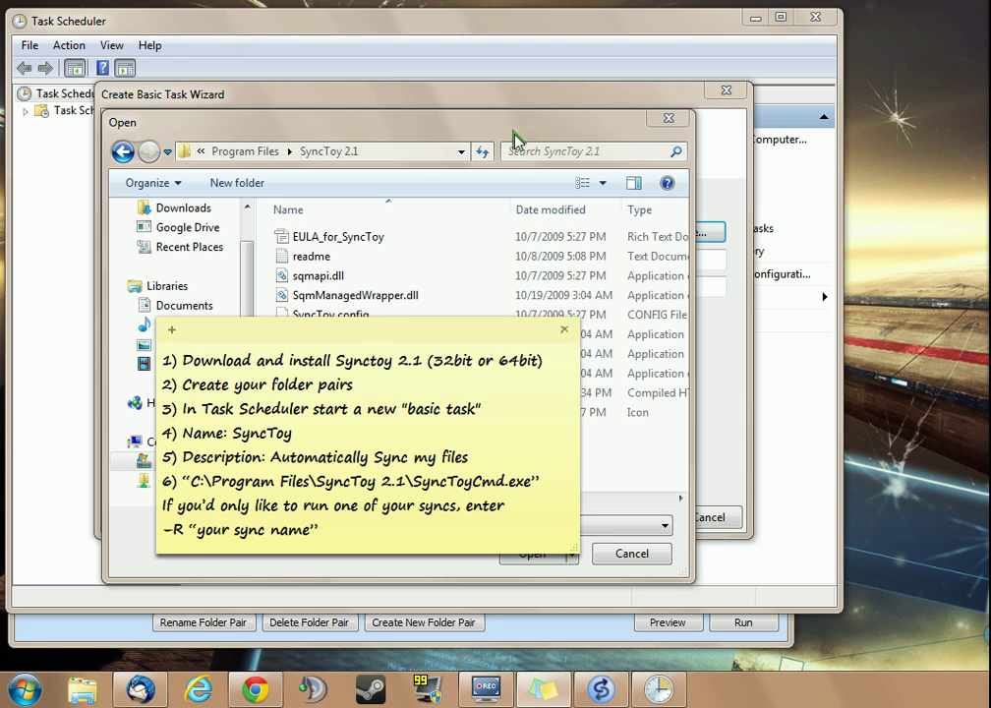
{"action": "left_click", "coordinate": [411, 116]}
{"action": "left_click", "coordinate": [333, 354]}
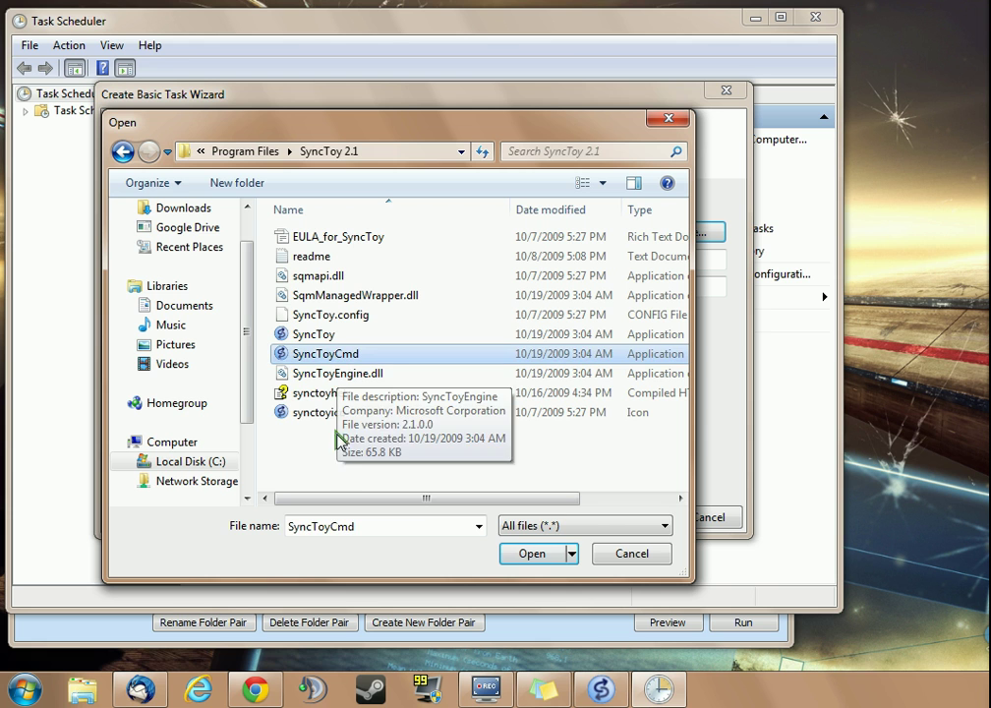
{"action": "left_click", "coordinate": [529, 555]}
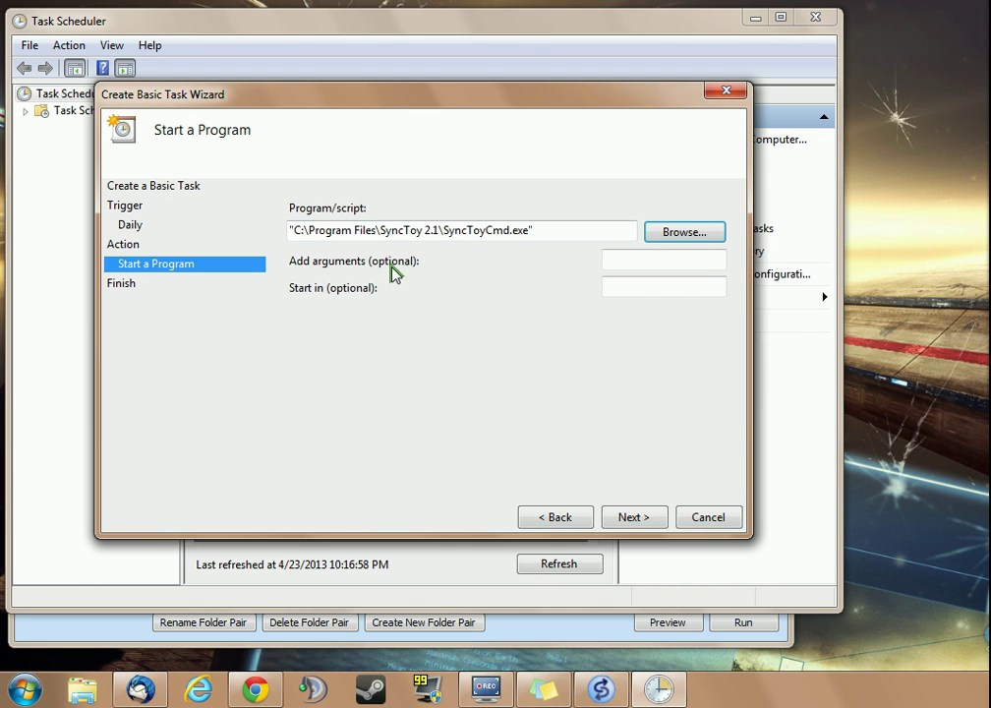
Trim the program arguments to just -R, then finish creating the task from the summary
{"action": "left_click", "coordinate": [722, 262]}
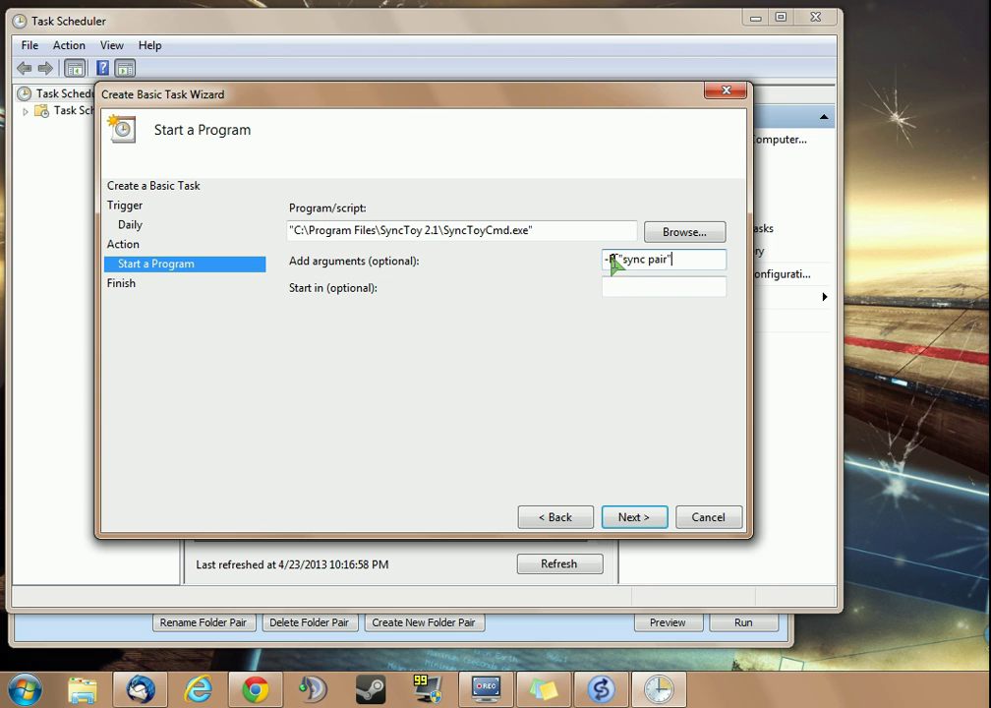
{"action": "left_click_drag", "start_coordinate": [674, 261], "coordinate": [619, 264]}
{"action": "key", "text": "BackSpace"}
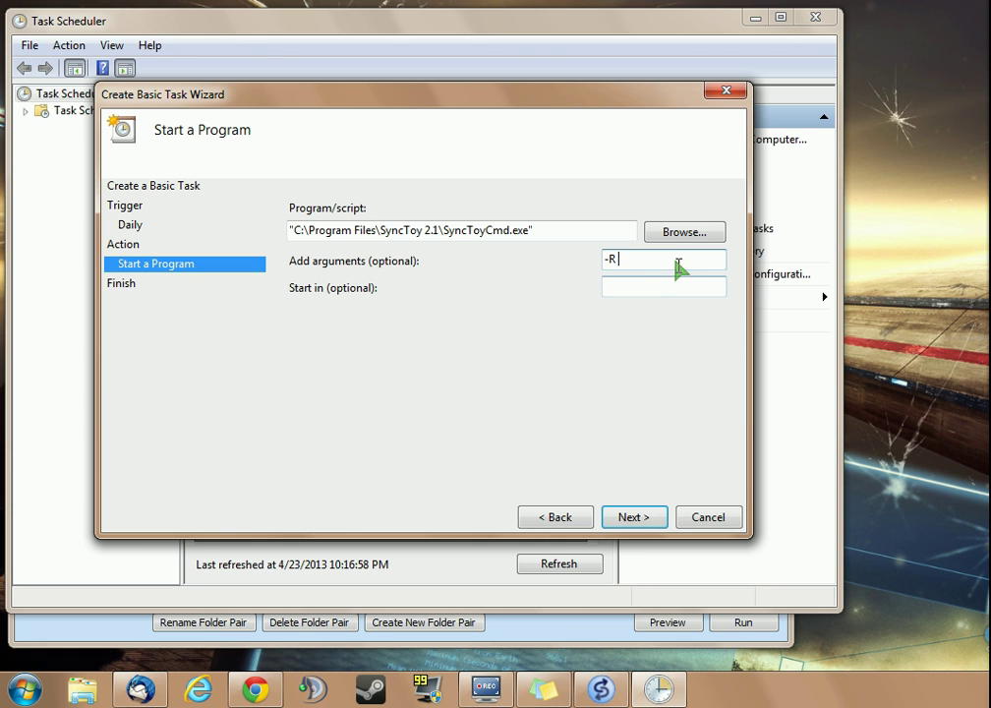
{"action": "left_click", "coordinate": [633, 518]}
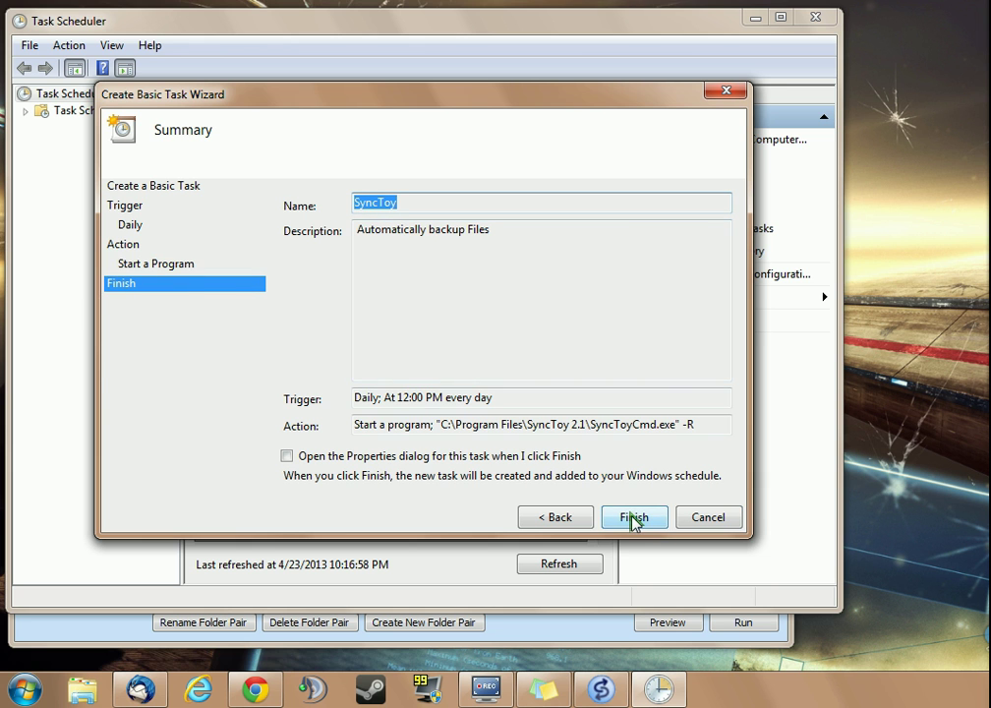
{"action": "left_click", "coordinate": [633, 518]}
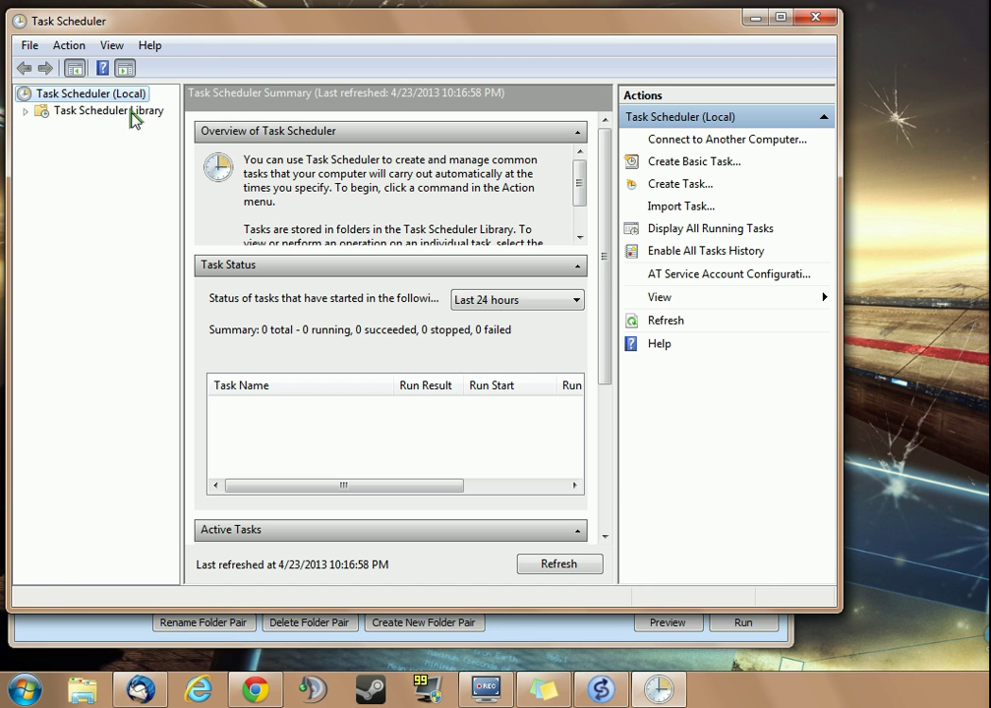
In Task Scheduler Library, check the SyncToy task shows Ready, daily at 12:00 PM, next run 4/24/2013
{"action": "left_click", "coordinate": [103, 112]}
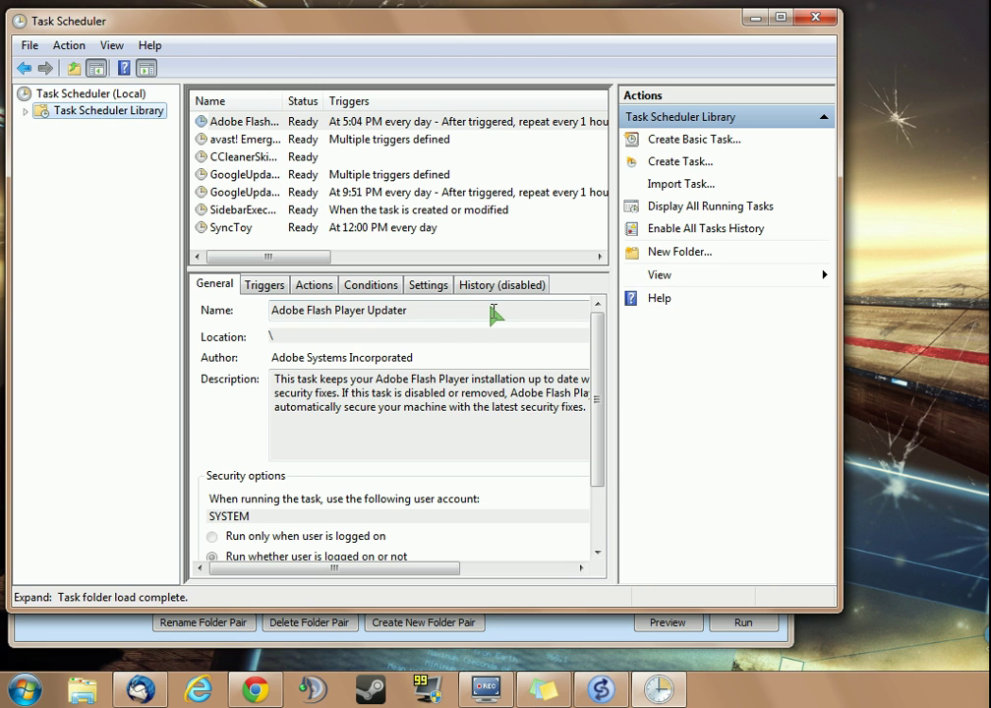
{"action": "left_click", "coordinate": [234, 229]}
{"action": "left_click_drag", "start_coordinate": [300, 258], "coordinate": [464, 259]}
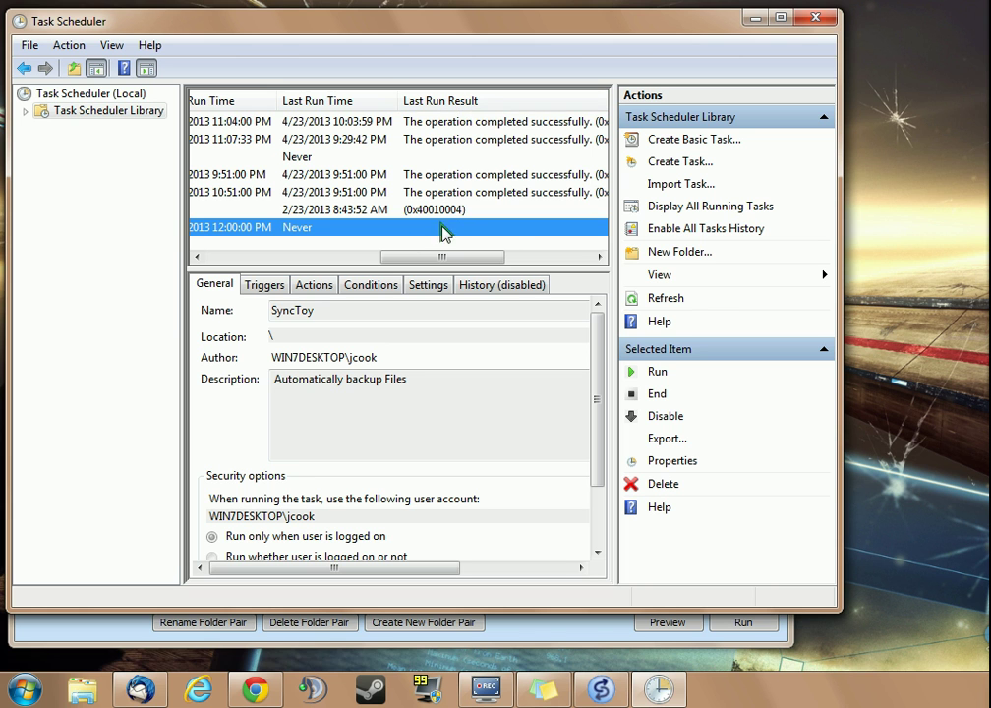
{"action": "left_click_drag", "start_coordinate": [427, 261], "coordinate": [492, 263]}
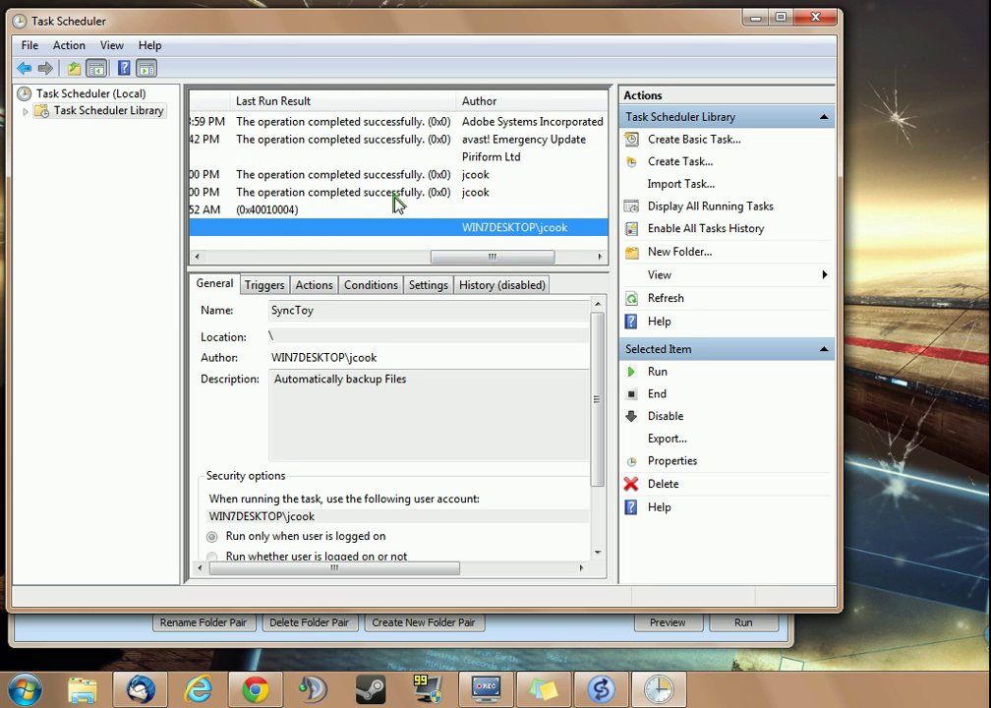
{"action": "left_click_drag", "start_coordinate": [489, 263], "coordinate": [222, 274]}
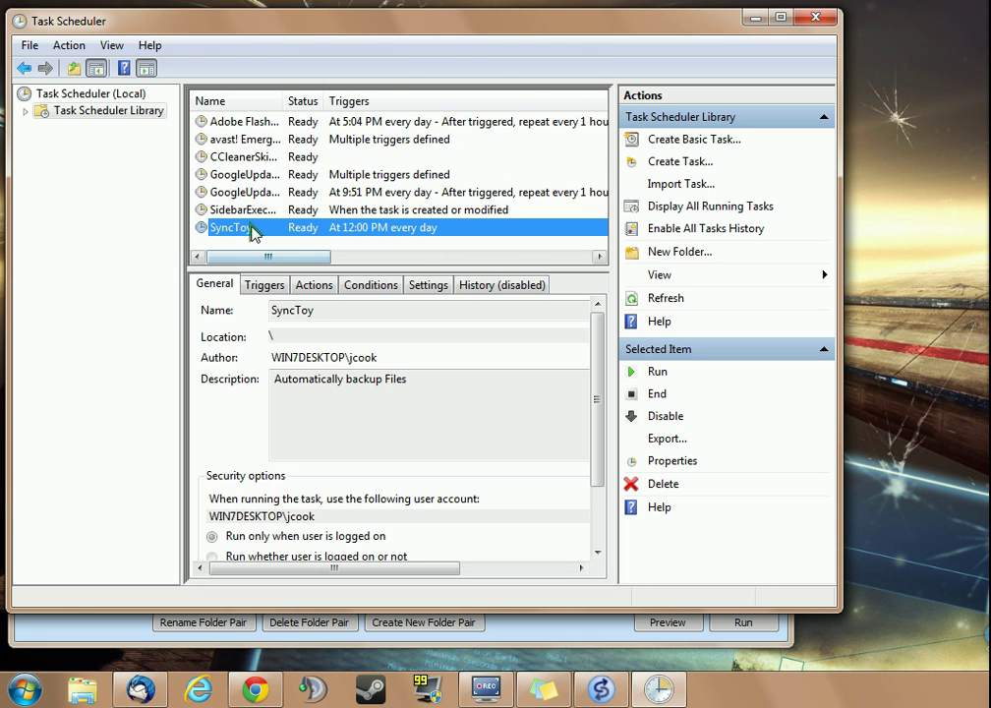
Open the SyncToy task's properties and view its daily trigger on the Triggers tab
{"action": "left_click", "coordinate": [672, 462]}
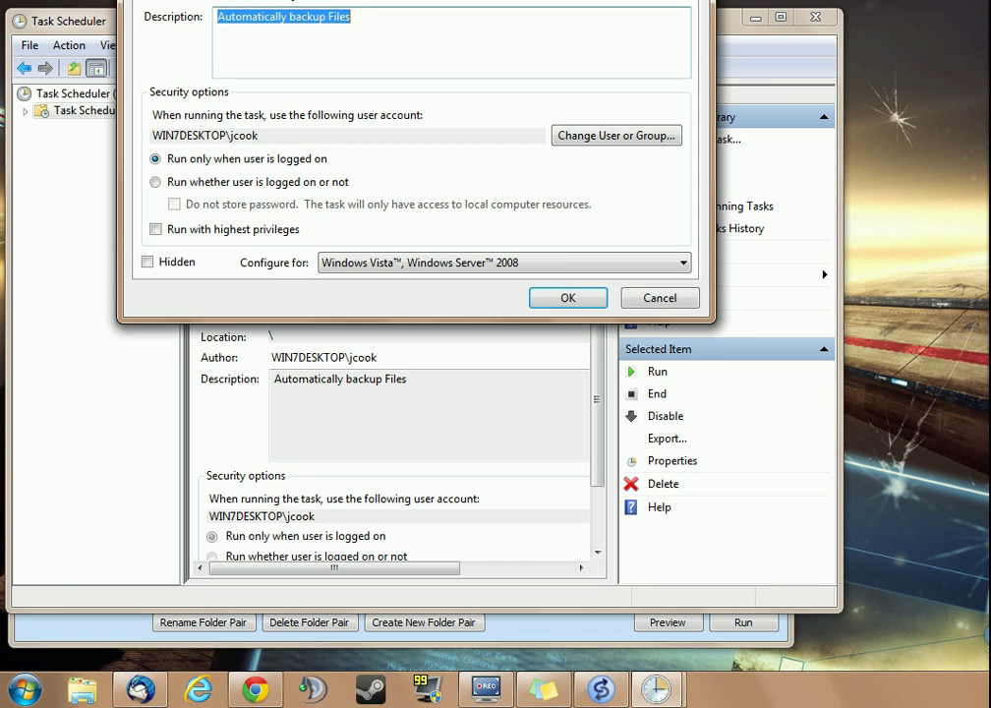
{"action": "left_click_drag", "start_coordinate": [367, 123], "coordinate": [359, 284]}
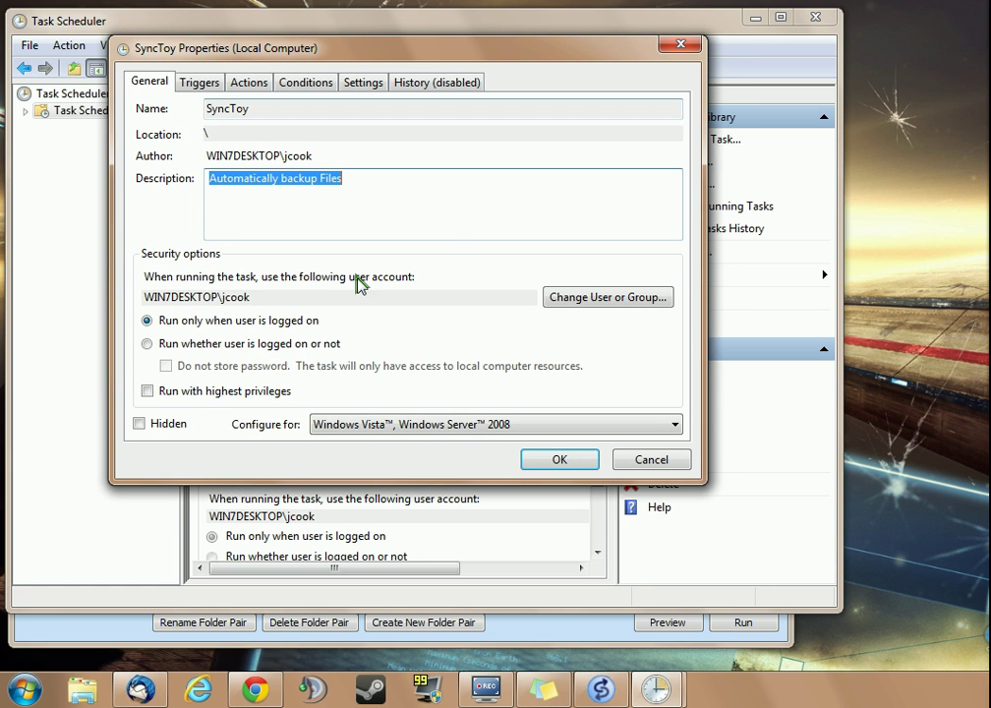
{"action": "left_click", "coordinate": [194, 86]}
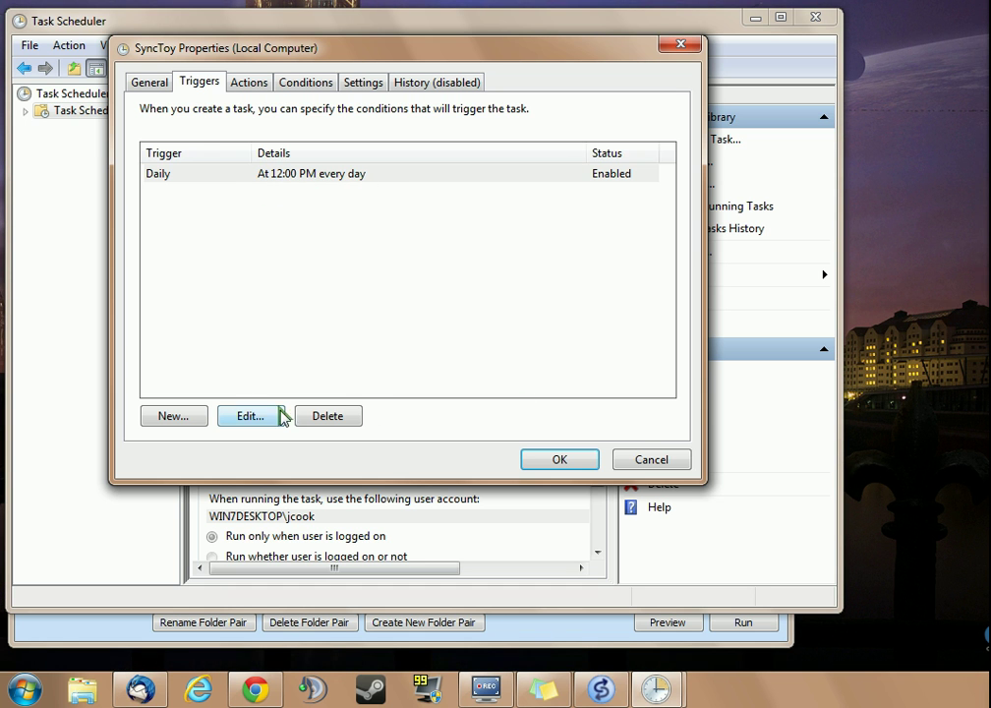
Look at a new trigger's On a schedule option, cancel it, and close the properties unchanged
{"action": "left_click", "coordinate": [175, 418]}
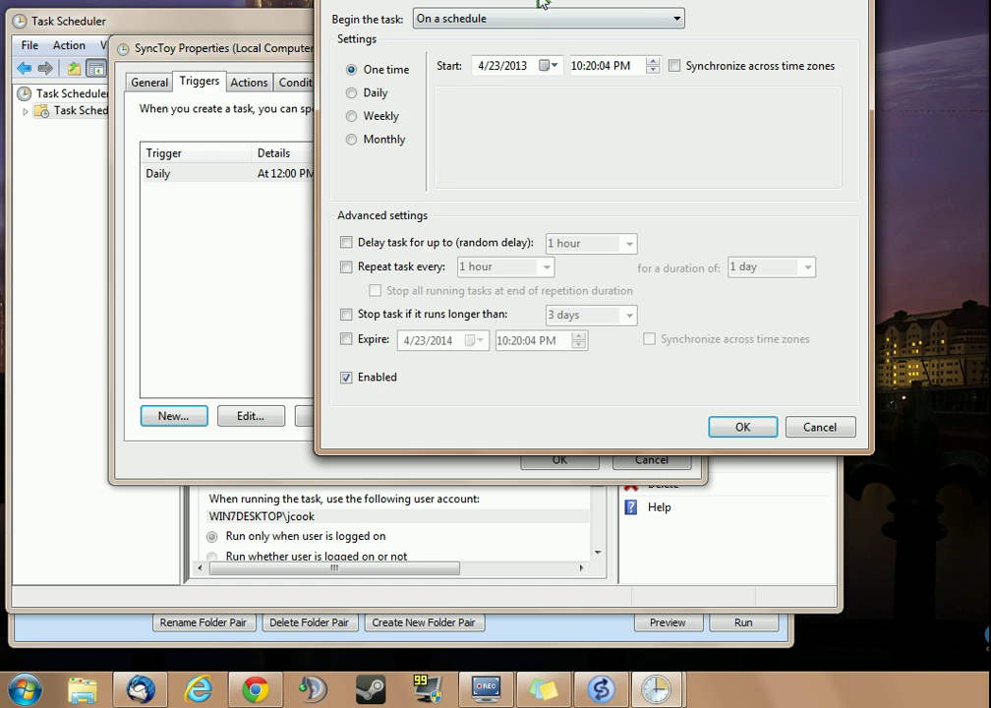
{"action": "left_click_drag", "start_coordinate": [544, 2], "coordinate": [448, 137]}
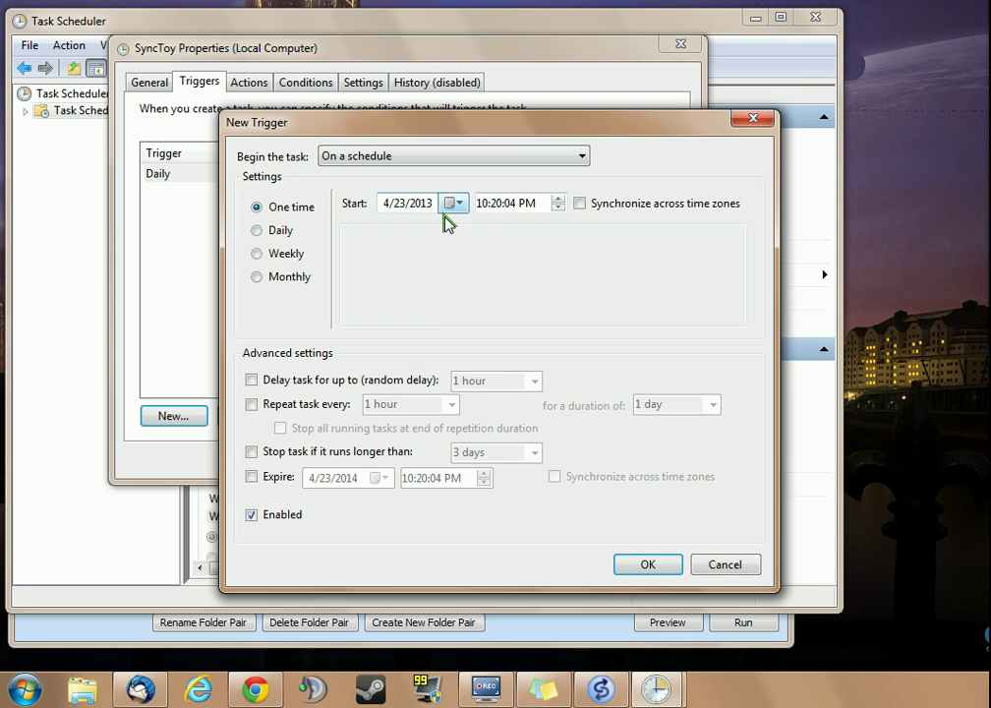
{"action": "left_click", "coordinate": [424, 159]}
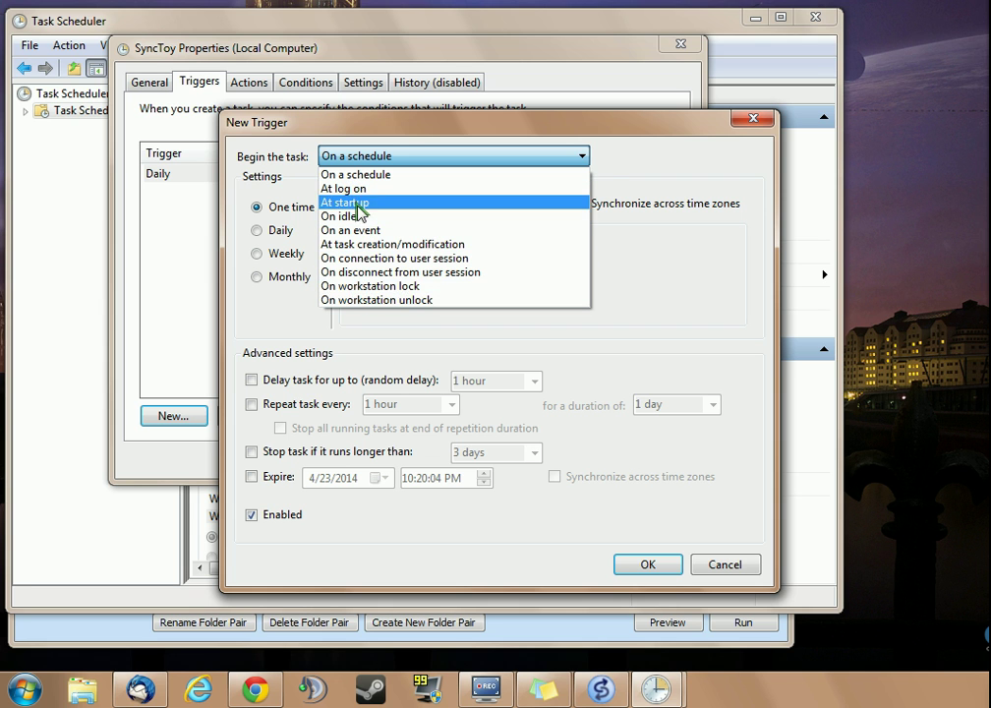
{"action": "left_click", "coordinate": [392, 160]}
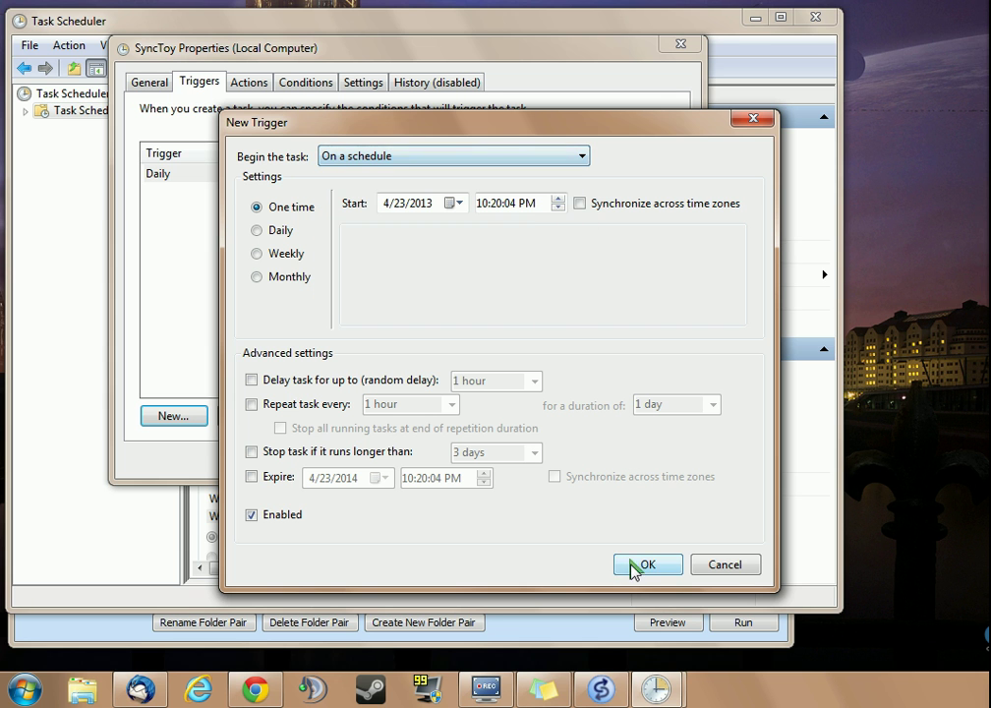
{"action": "left_click", "coordinate": [724, 564]}
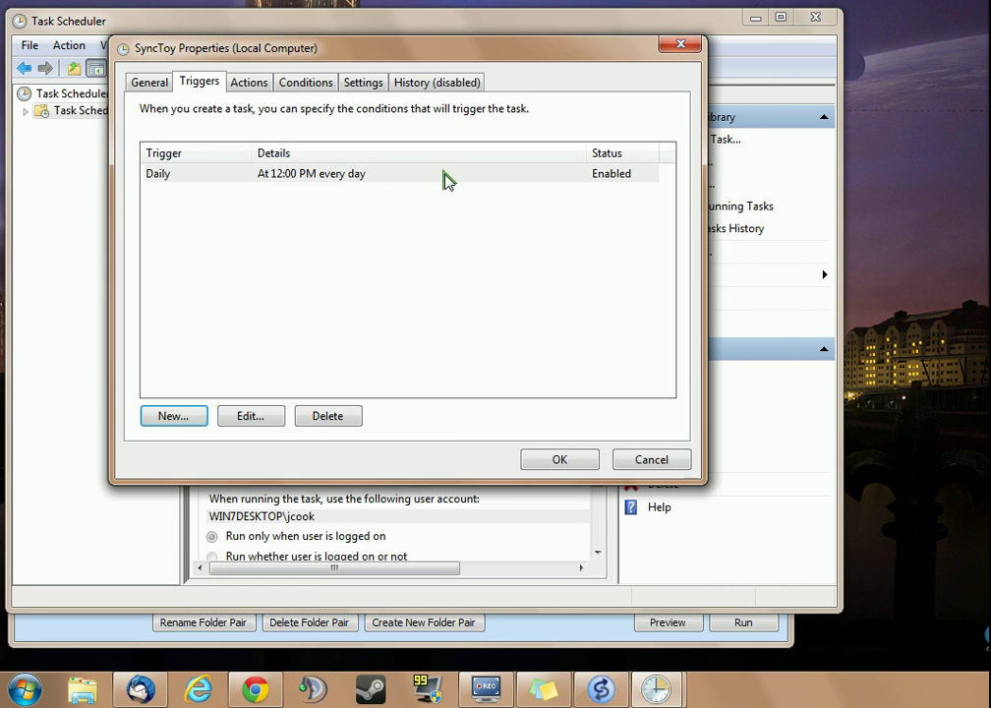
{"action": "left_click", "coordinate": [565, 459]}
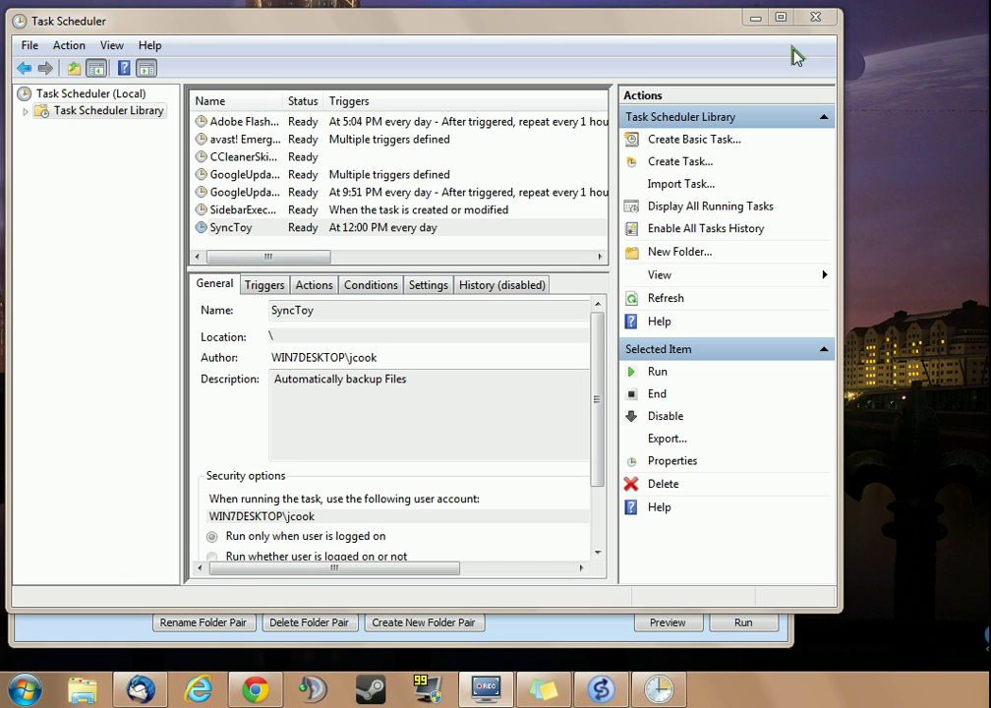
Select the SyncToy task once more, then close Task Scheduler
{"action": "left_click", "coordinate": [356, 229]}
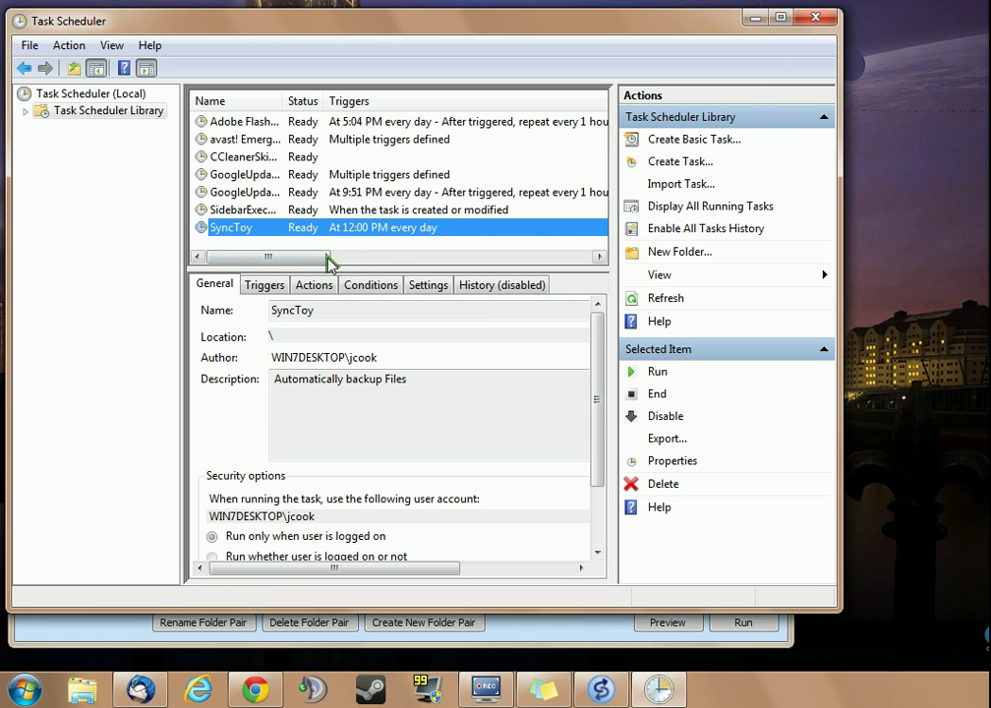
{"action": "mouse_move", "coordinate": [325, 264]}
{"action": "left_mouse_down"}
{"action": "mouse_move", "coordinate": [414, 259]}
{"action": "mouse_move", "coordinate": [312, 263]}
{"action": "left_mouse_up"}
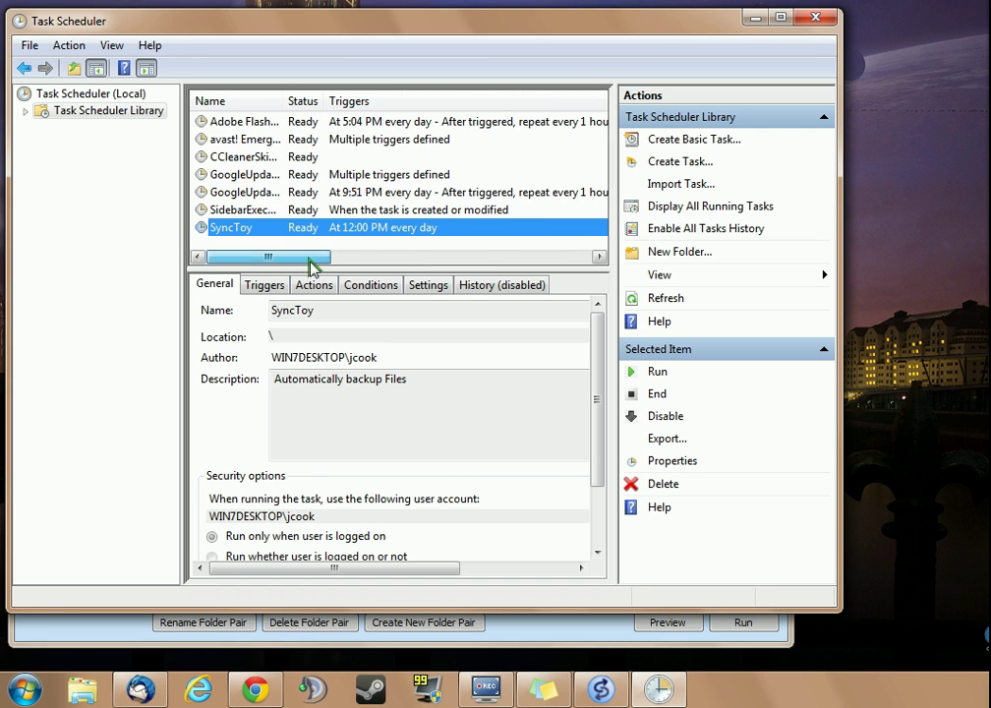
{"action": "left_click", "coordinate": [816, 18]}
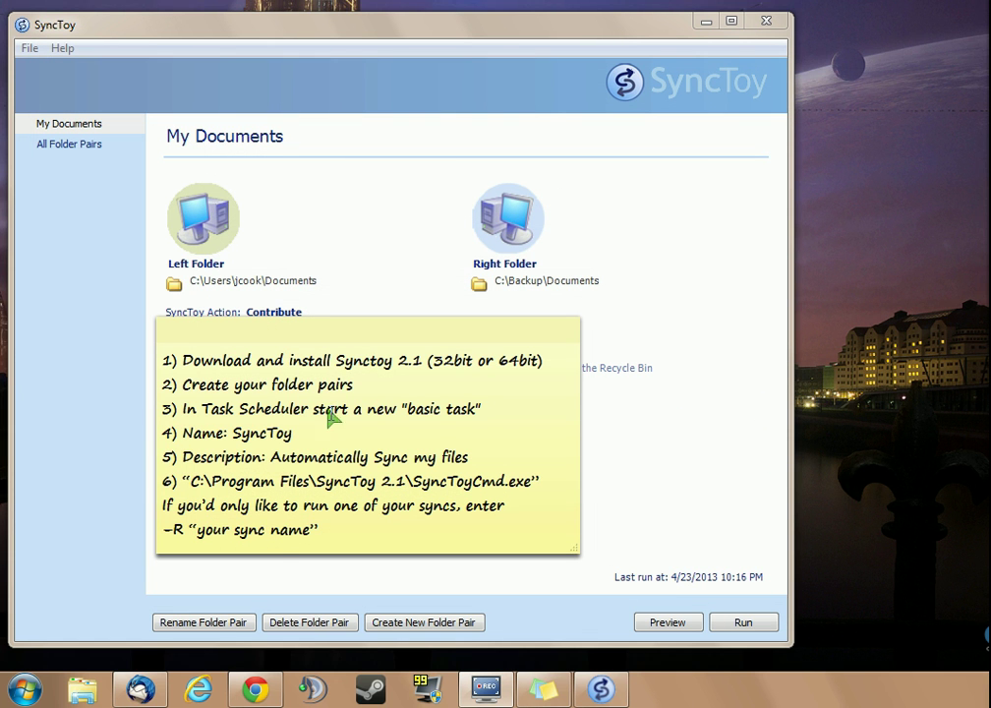